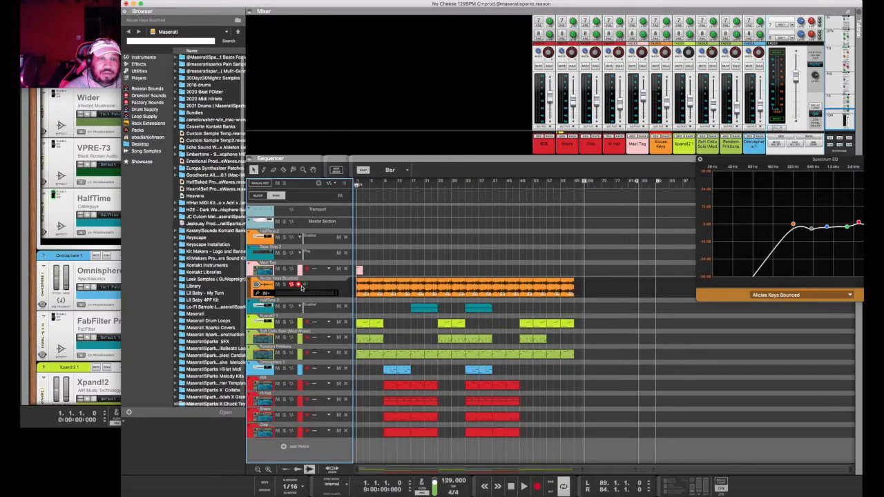
# Step: Solo the Alicias Keys Bounced track, play it from bar 1, and return the song position to the start
pyautogui.click(298, 285)
pyautogui.click(374, 183)
pyautogui.hotkey('shift', 'Return')
pyautogui.press('space')
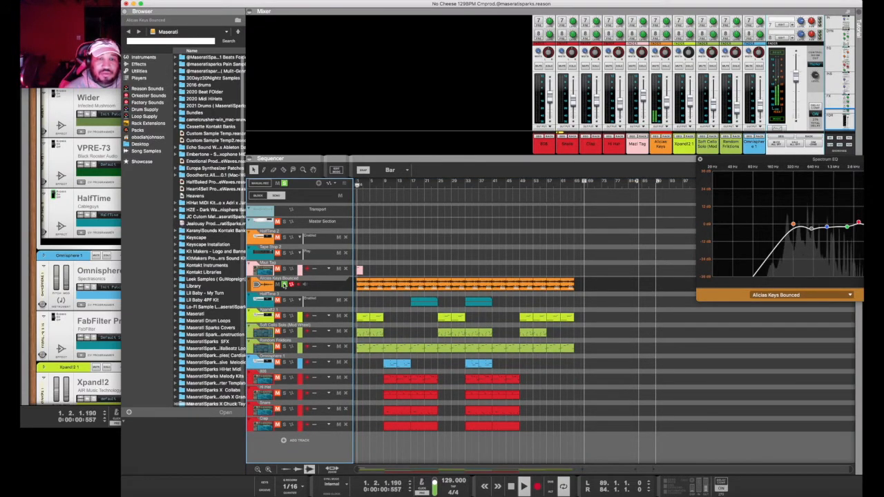
pyautogui.click(284, 284)
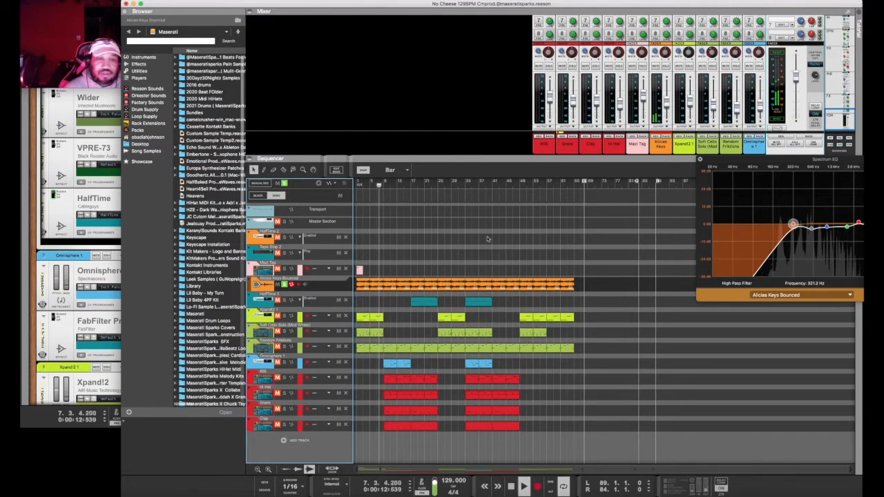
pyautogui.press('space')
pyautogui.moveTo(381, 185); pyautogui.dragTo(311, 196)
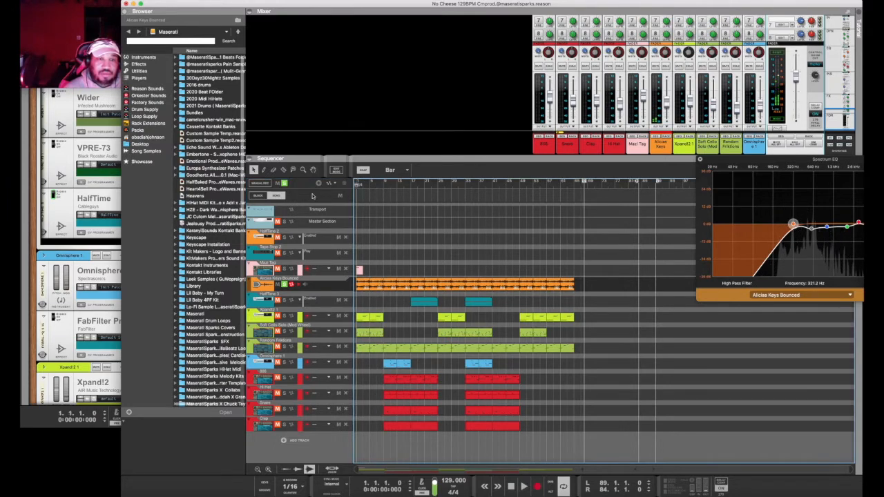
# Step: Solo the Xpand!2 1 track as well, play it from bar 1, and check the channel's stereo width
pyautogui.click(285, 316)
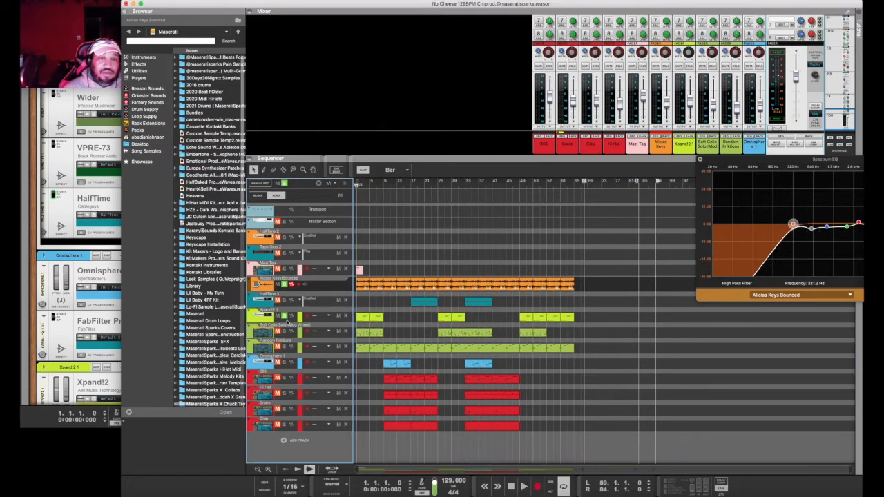
pyautogui.click(252, 320)
pyautogui.scroll(-3, 98, 343)
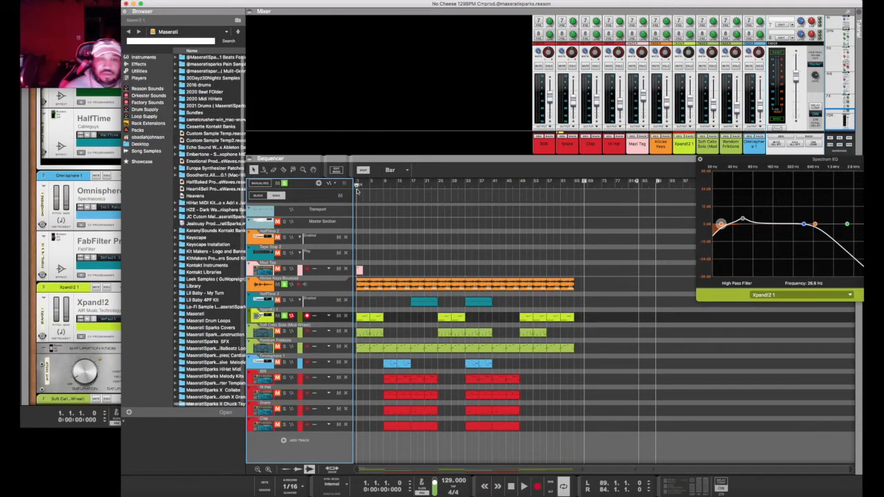
pyautogui.press('space')
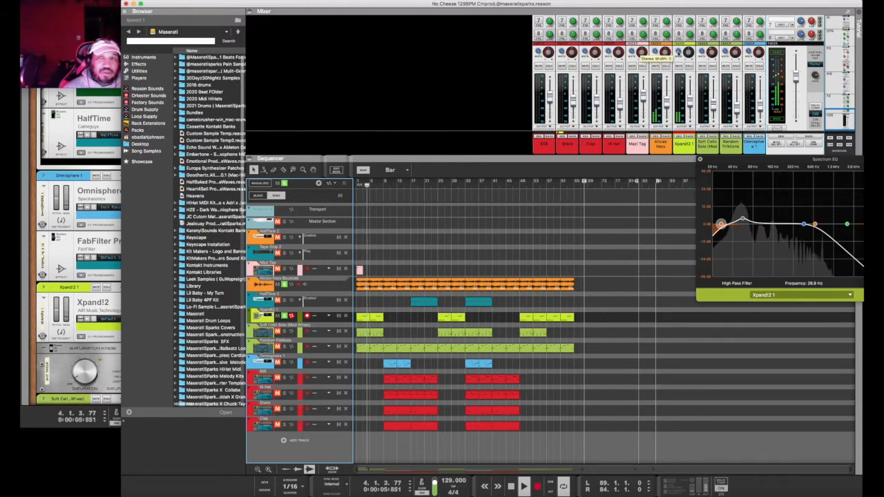
pyautogui.keyDown('super'); pyautogui.click(678, 52); pyautogui.keyUp('super')
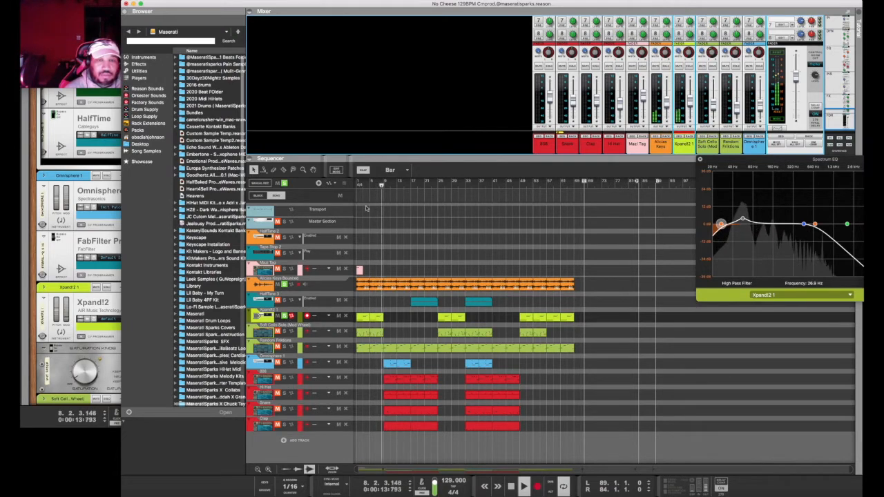
pyautogui.press('space')
pyautogui.click(358, 183)
# Step: Solo the Soft Cello Solo (Mod Wheel) track, open its first clip's notes and briefly play it with the other soloed tracks
pyautogui.click(283, 332)
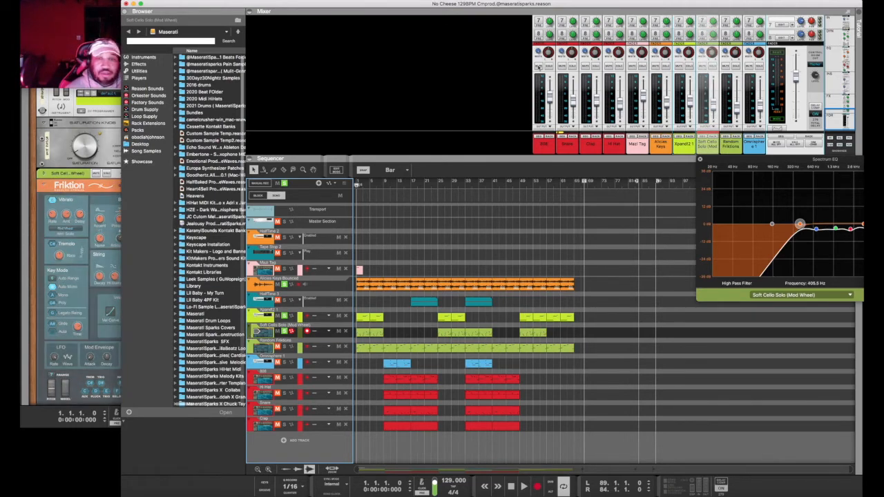
pyautogui.moveTo(501, 4); pyautogui.dragTo(511, 3)
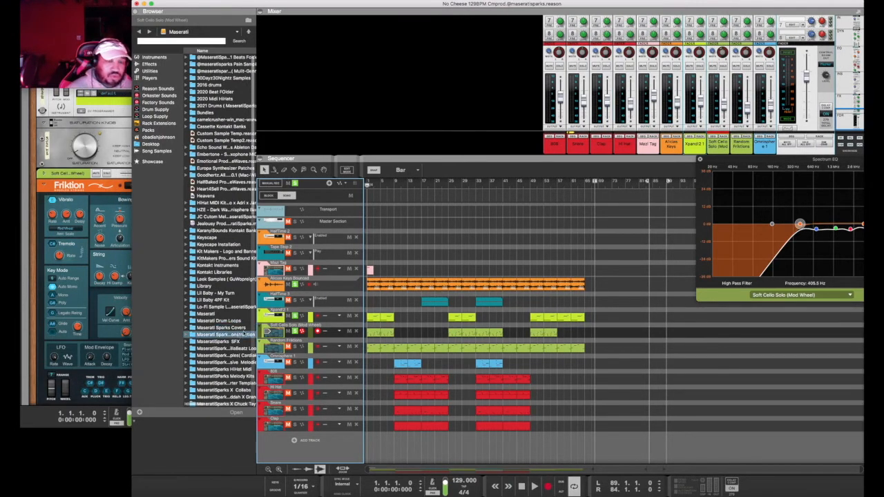
pyautogui.doubleClick(371, 334)
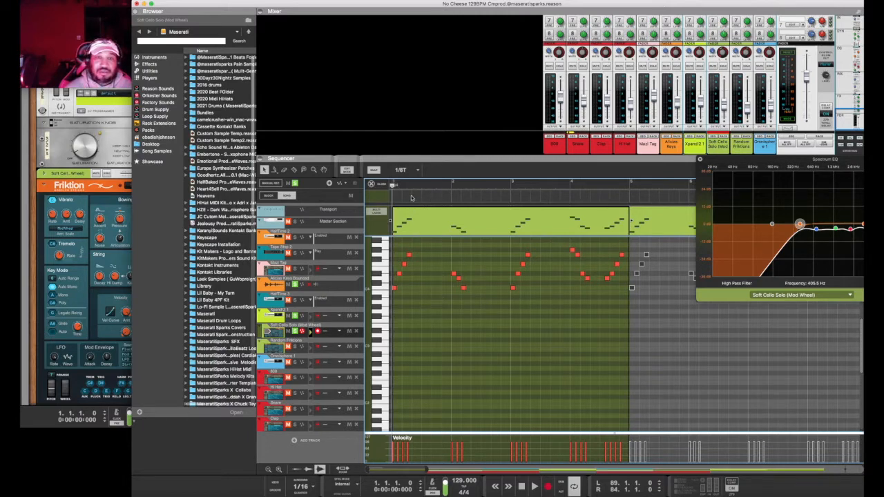
pyautogui.press('space')
pyautogui.press('space')
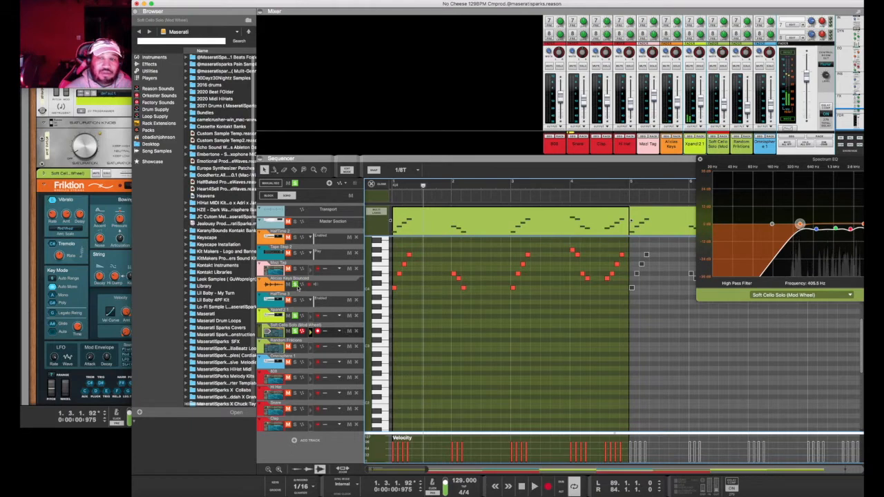
# Step: Listen to only the Soft Cello Solo (Mod Wheel) channel from bar 1, reviewing its rack devices, and close the clip editor
pyautogui.click(722, 67)
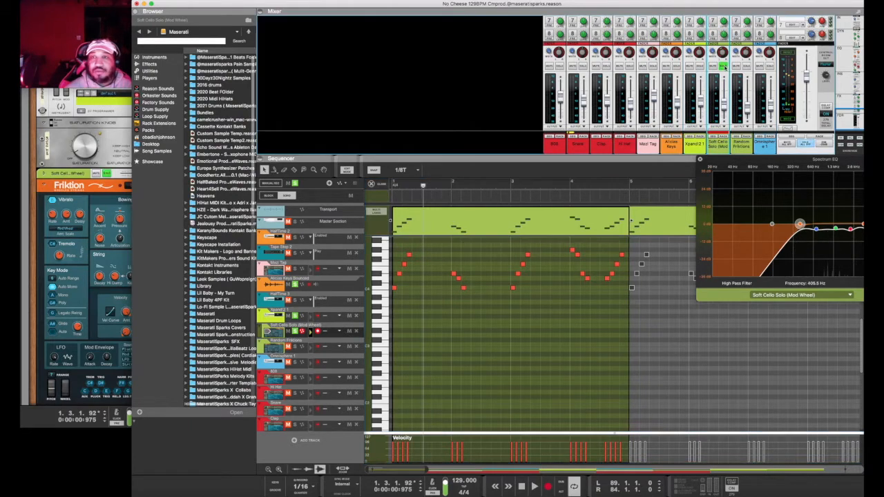
pyautogui.moveTo(423, 187); pyautogui.dragTo(393, 189)
pyautogui.press('space')
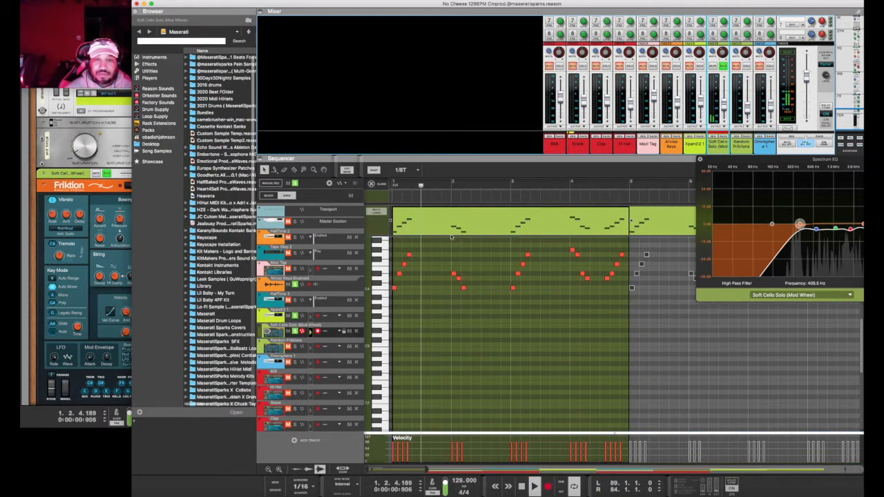
pyautogui.scroll(-6, 103, 238)
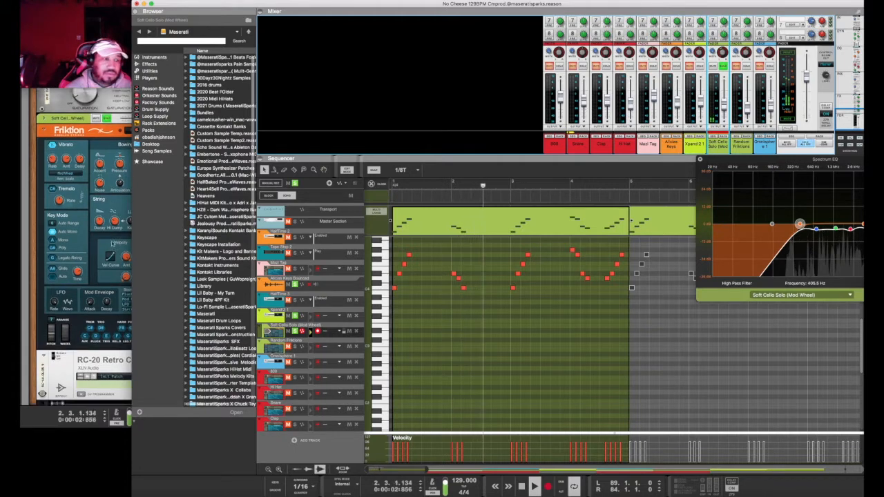
pyautogui.scroll(-2, 111, 240)
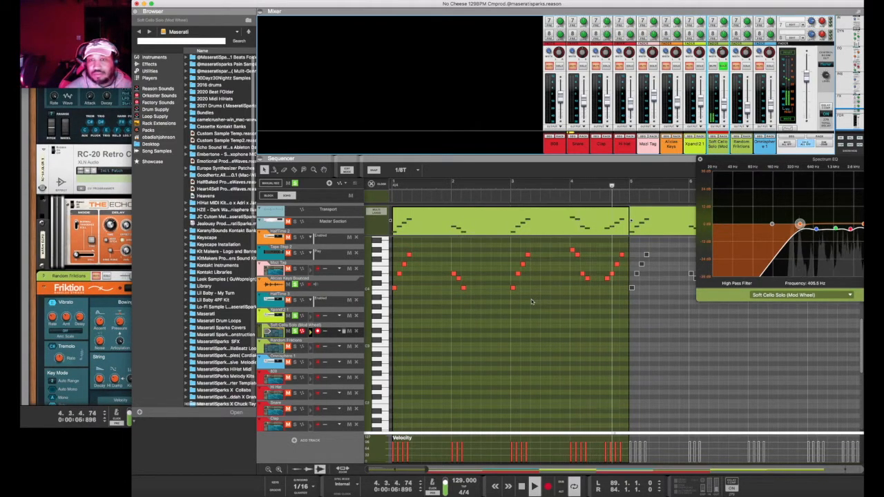
pyautogui.press('space')
pyautogui.click(394, 185)
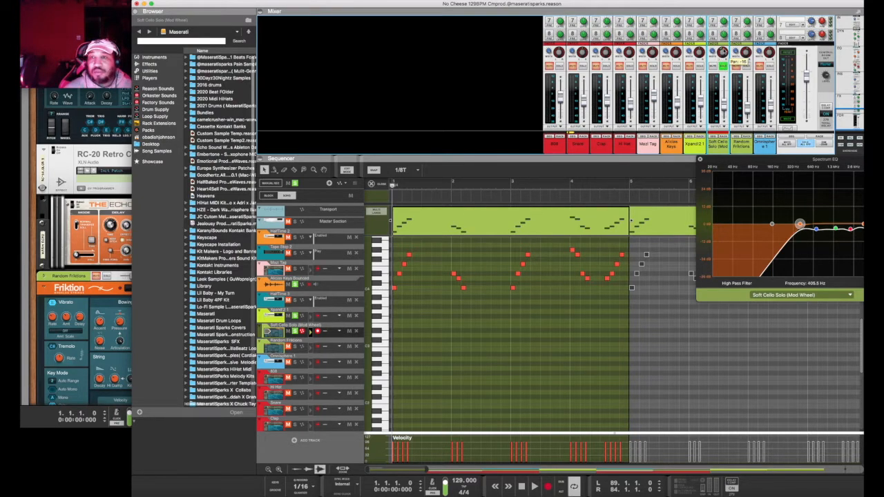
pyautogui.click(723, 67)
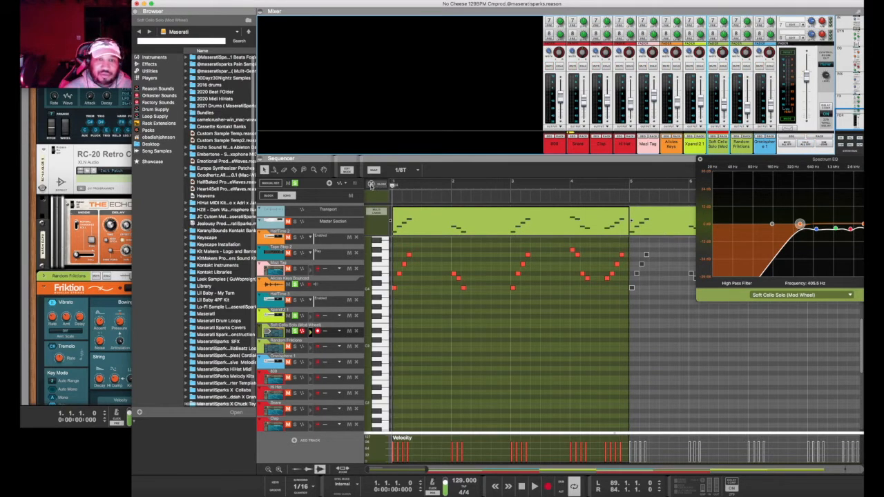
pyautogui.click(373, 186)
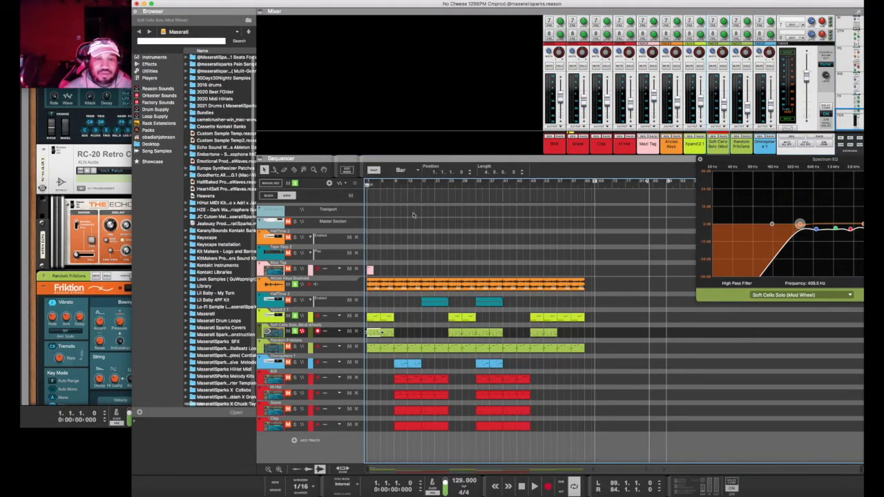
# Step: Solo the Random Friktions track, show its Friktion instrument in the rack, and play the soloed tracks together from bar 1
pyautogui.click(294, 349)
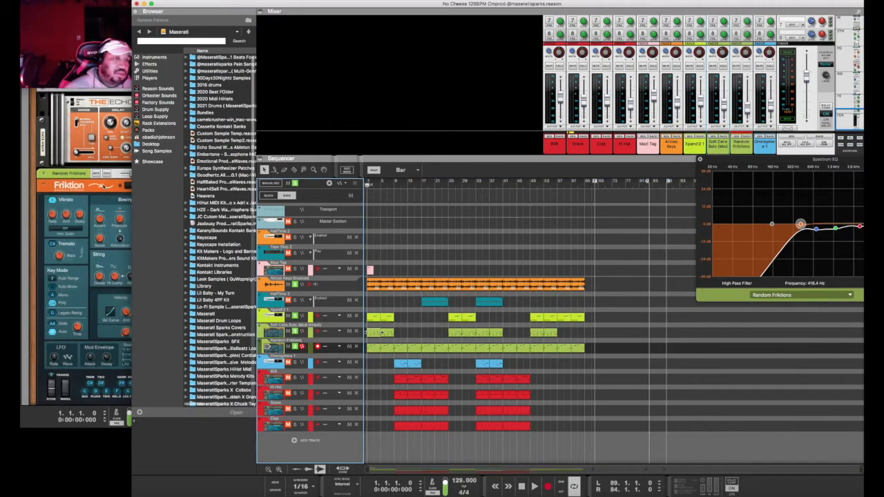
pyautogui.click(103, 186)
pyautogui.click(374, 198)
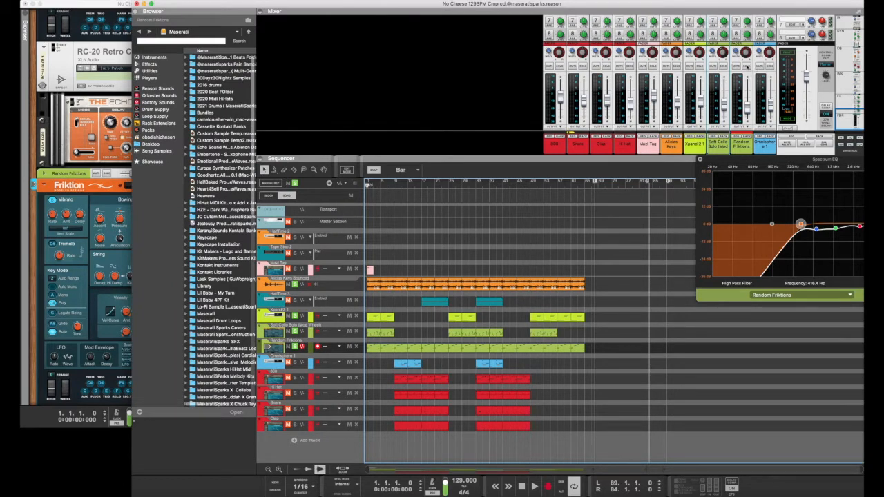
pyautogui.press('space')
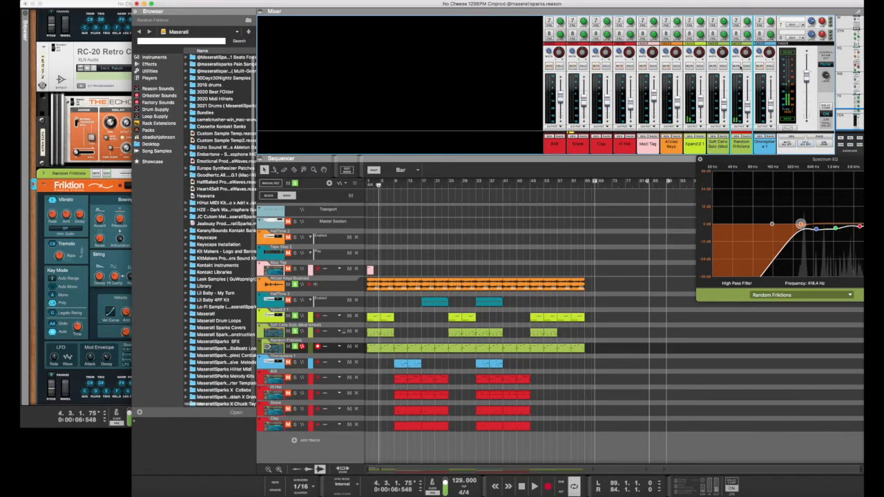
pyautogui.click(387, 197)
pyautogui.hotkey('shift', 'Return')
pyautogui.press('space')
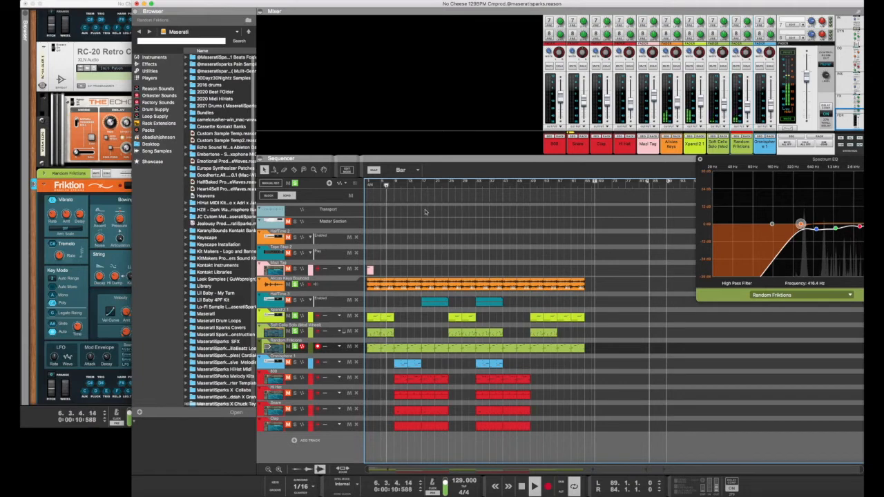
# Step: Turn off solo on the Alicias Keys Bounced, Xpand!2 1, Soft Cello Solo (Mod Wheel) and Random Friktions tracks
pyautogui.click(294, 285)
pyautogui.click(294, 346)
pyautogui.click(296, 332)
pyautogui.click(295, 347)
# Step: Play the Omnisphere 1 track soloed from bar 9, turn its solo off, and return to bar 9
pyautogui.click(295, 363)
pyautogui.click(393, 185)
pyautogui.press('space')
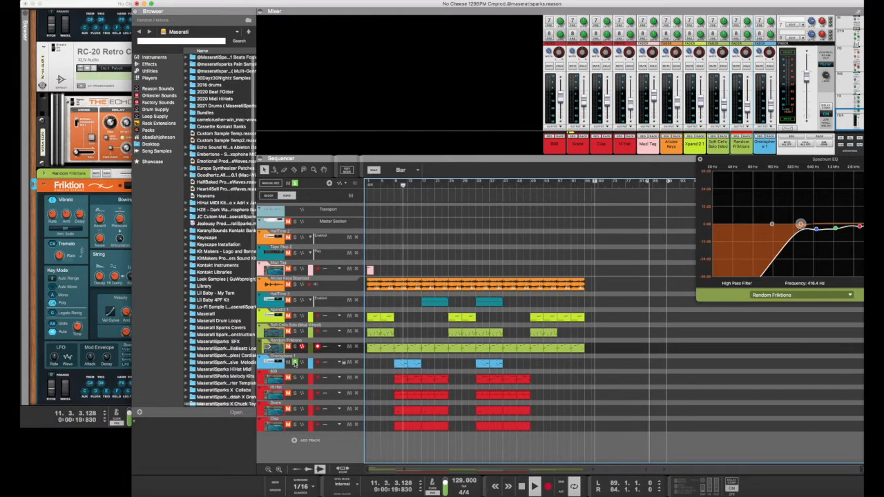
pyautogui.press('space')
pyautogui.click(295, 362)
pyautogui.click(394, 184)
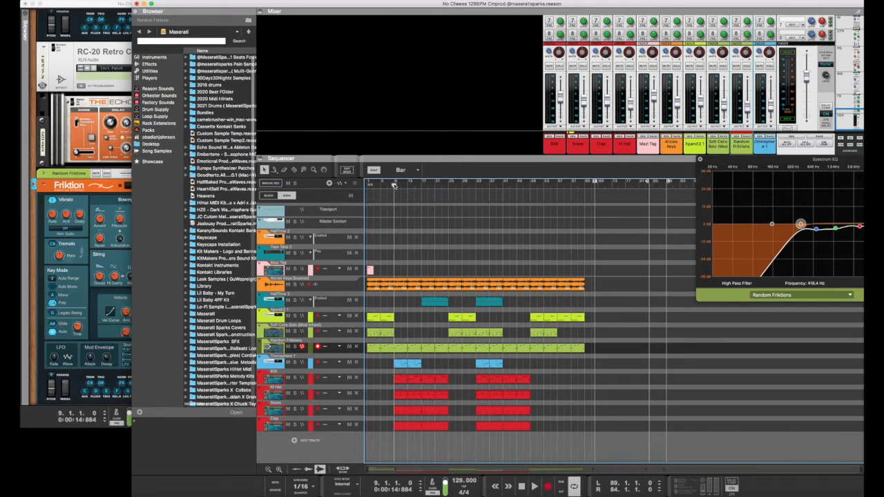
# Step: Step the song position through the arrangement's section starts at bars 1, 9 and 34, returning to bar 9
pyautogui.moveTo(394, 185); pyautogui.dragTo(366, 185)
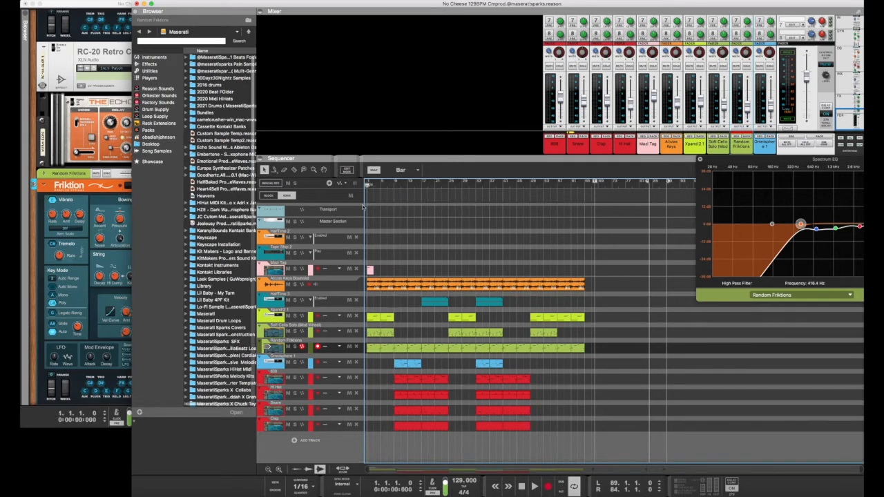
pyautogui.click(394, 185)
pyautogui.click(462, 185)
pyautogui.click(478, 185)
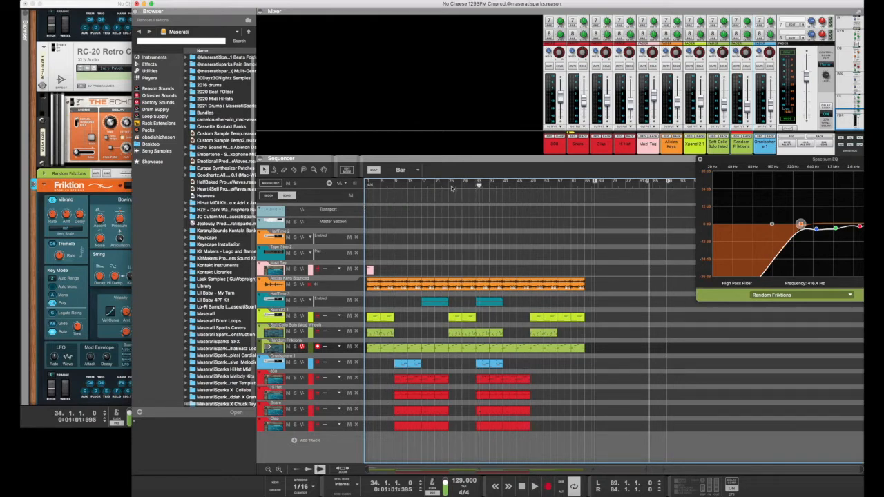
pyautogui.click(394, 185)
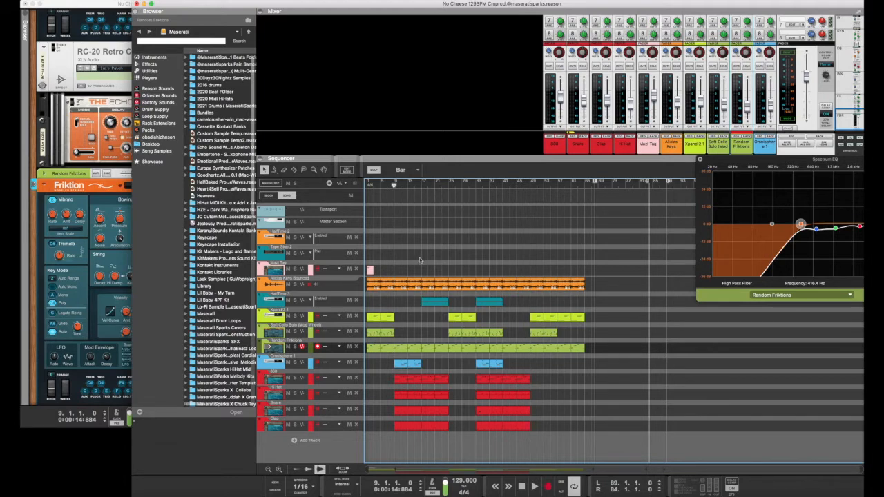
# Step: Play the full arrangement from bar 9, show the Alicias Keys channel's EQ, and return the song position to bar 1
pyautogui.press('space')
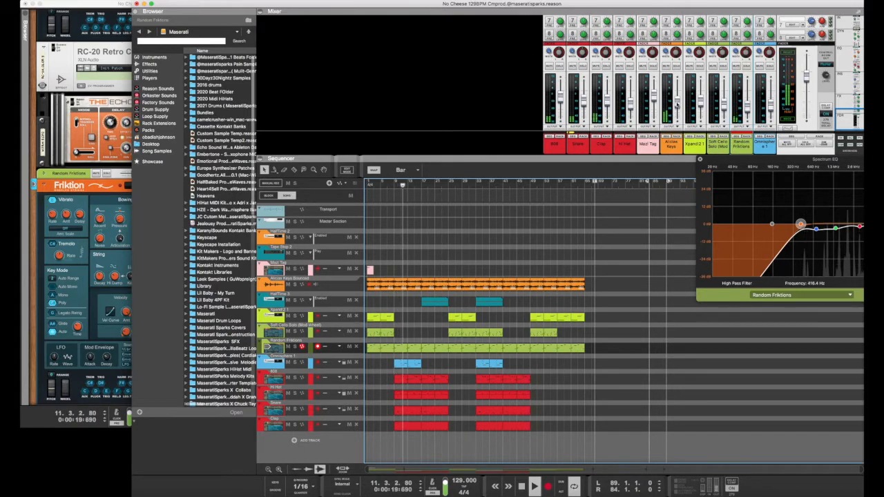
pyautogui.click(674, 102)
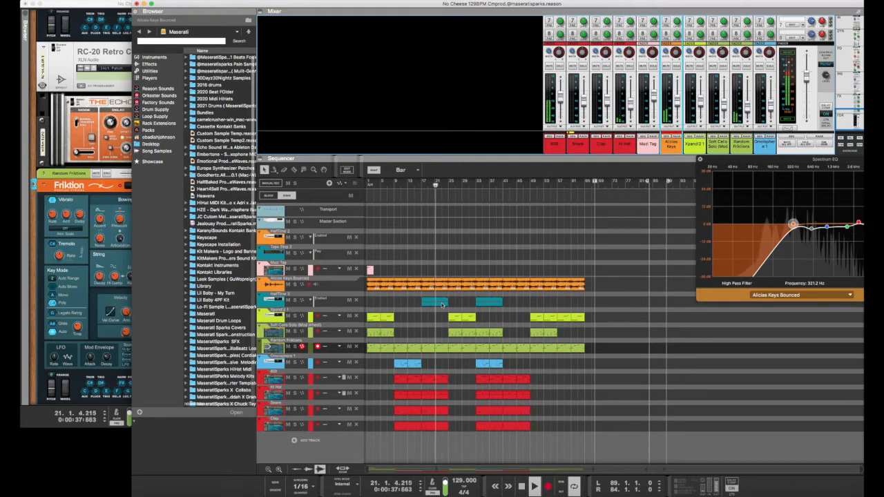
pyautogui.click(423, 185)
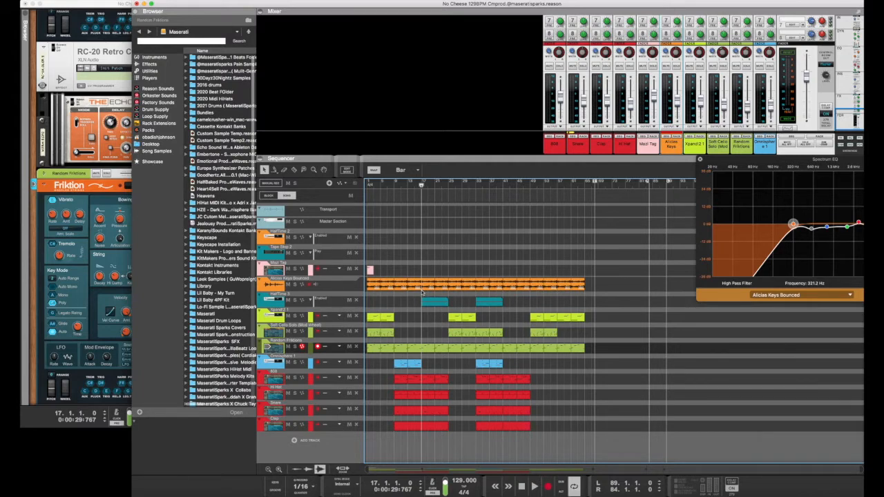
pyautogui.moveTo(397, 187); pyautogui.dragTo(354, 187)
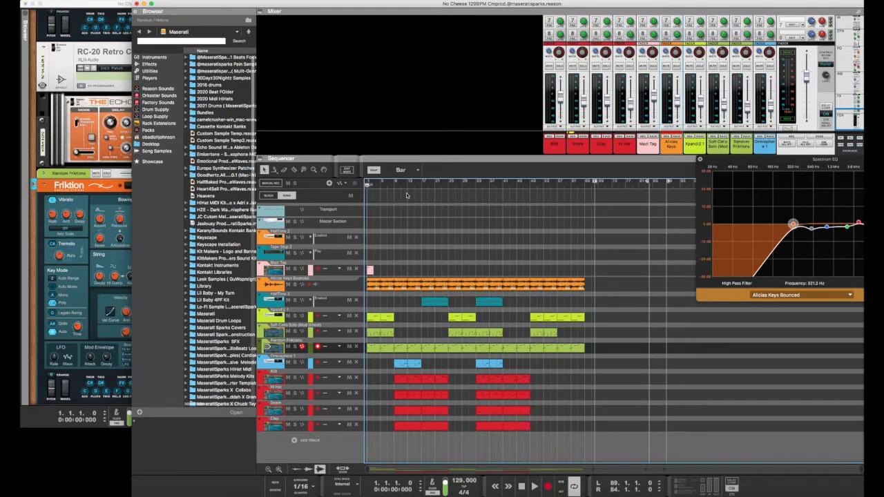
# Step: Shift the sequencer and rack windows aside and move the Movie Recording window down over the lower part of the rack
pyautogui.moveTo(342, 7)
pyautogui.mouseDown()
pyautogui.moveTo(353, 52)
pyautogui.moveTo(352, 12)
pyautogui.mouseUp()
pyautogui.moveTo(93, 8); pyautogui.dragTo(117, 11)
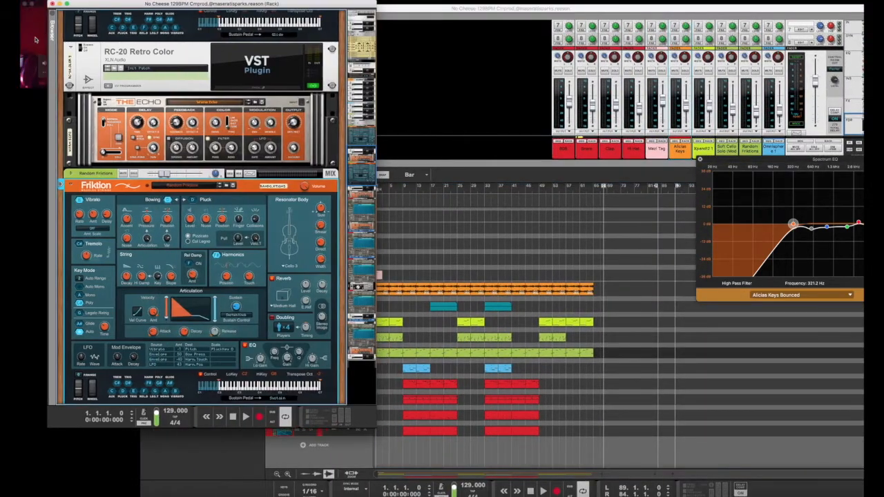
pyautogui.click(37, 40)
pyautogui.click(241, 6)
pyautogui.moveTo(241, 5); pyautogui.dragTo(223, 5)
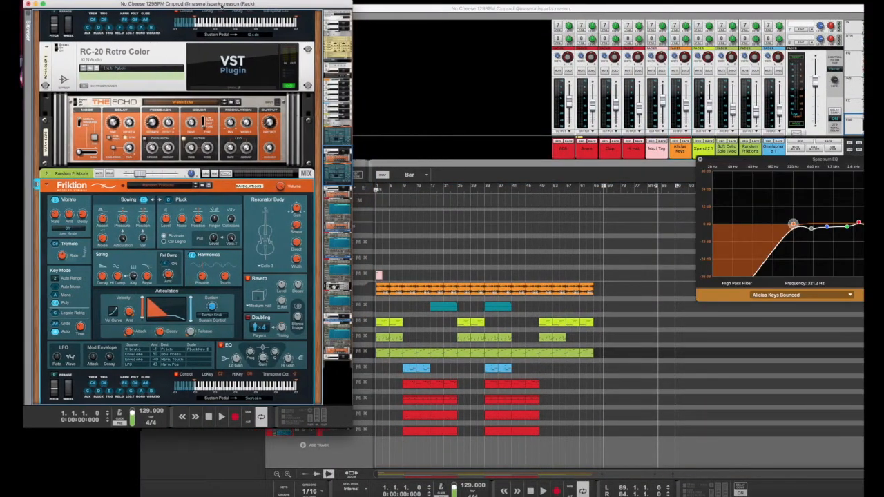
pyautogui.moveTo(380, 10); pyautogui.dragTo(388, 8)
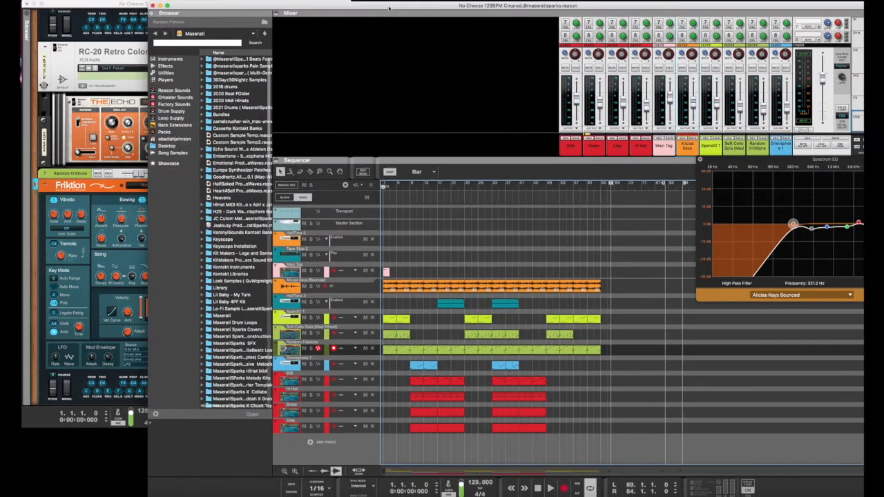
pyautogui.moveTo(78, 3); pyautogui.dragTo(109, 4)
pyautogui.moveTo(39, 43); pyautogui.dragTo(67, 410)
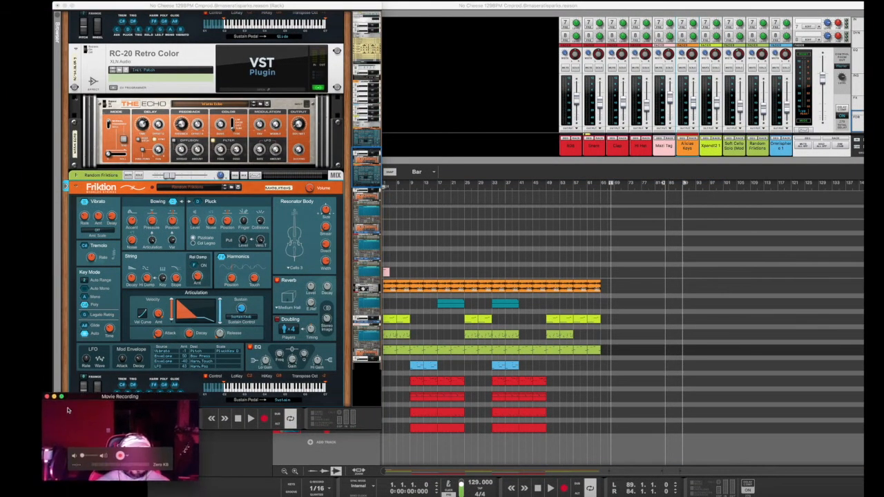
# Step: Move the Movie Recording window beside the rack's lower edge and shift the rack and sequencer windows to expose the track list
pyautogui.moveTo(165, 397); pyautogui.dragTo(154, 404)
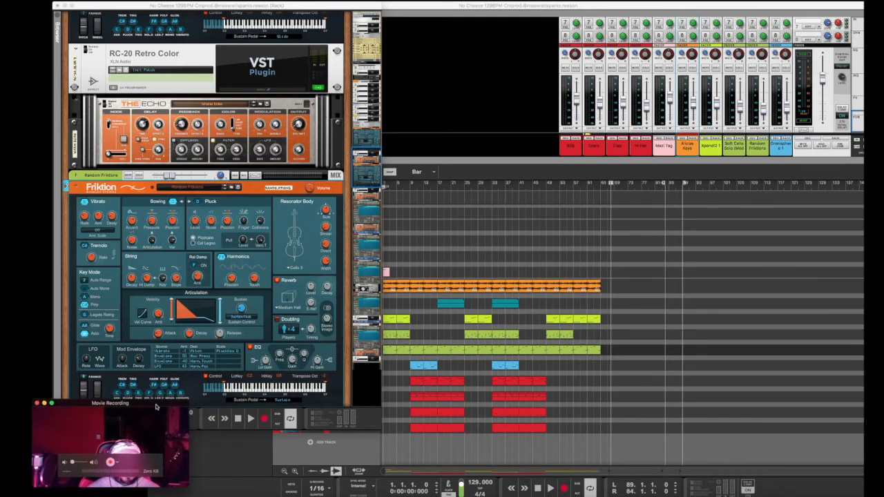
pyautogui.moveTo(358, 2); pyautogui.dragTo(342, 3)
pyautogui.moveTo(424, 4)
pyautogui.mouseDown()
pyautogui.moveTo(438, 4)
pyautogui.moveTo(426, 3)
pyautogui.mouseUp()
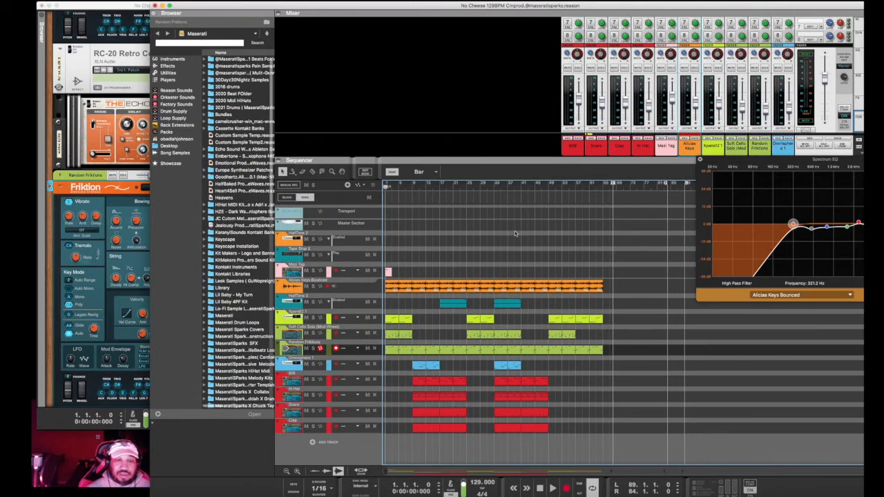
# Step: Set the song position to bar 9 and open the first 808 clip for note editing, zoomed in on its notes
pyautogui.click(413, 186)
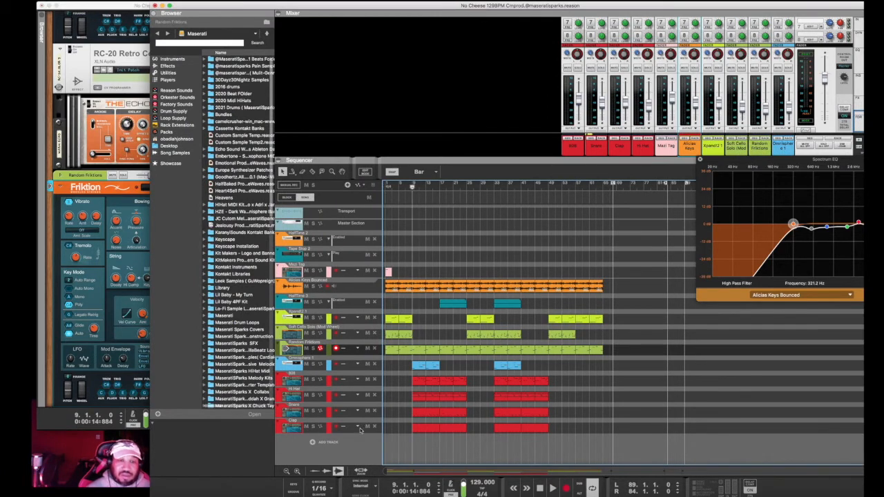
pyautogui.doubleClick(417, 384)
pyautogui.hscroll(5, 643, 366)
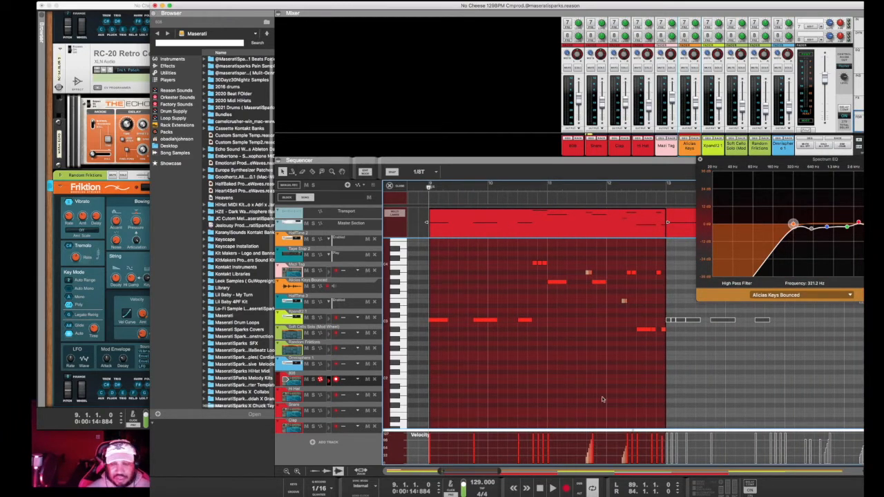
pyautogui.press('h')
pyautogui.press('h')
pyautogui.press('h')
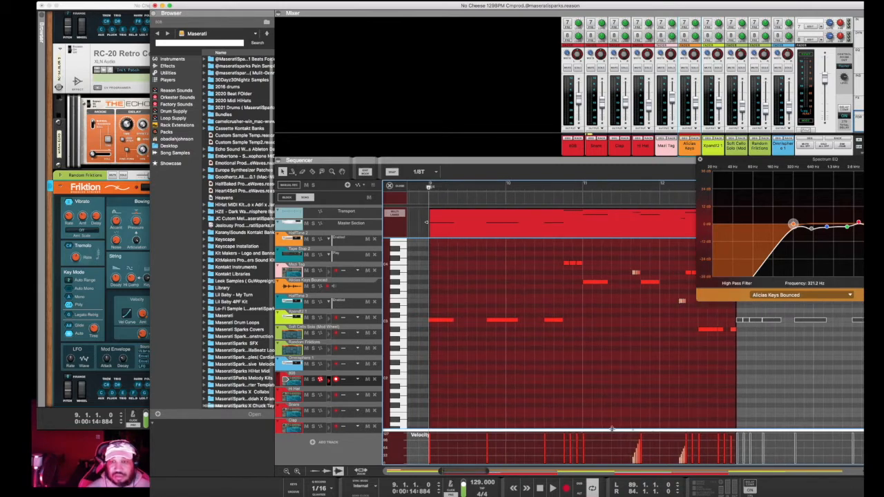
# Step: Play the 808 channel soloed from bar 9, return to bar 9, and turn its solo off
pyautogui.click(578, 68)
pyautogui.press('space')
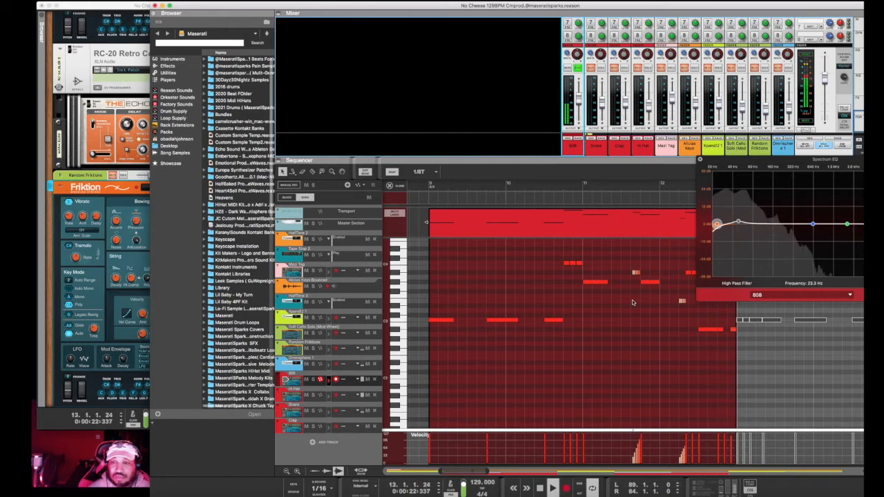
pyautogui.press('space')
pyautogui.hotkey('shift', 'Return')
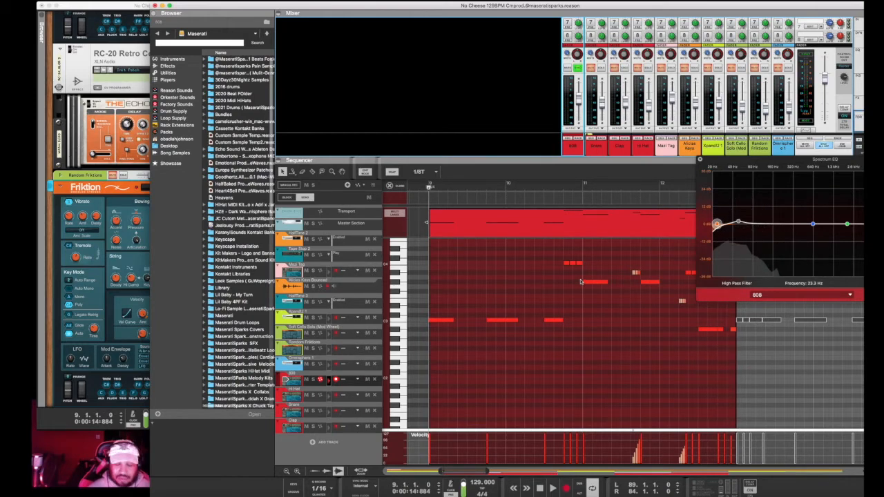
pyautogui.click(539, 291)
pyautogui.press('g')
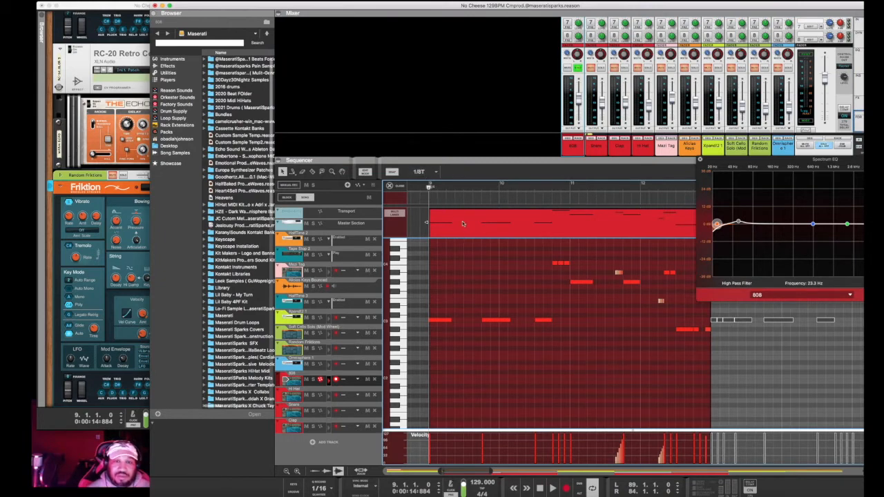
pyautogui.click(577, 68)
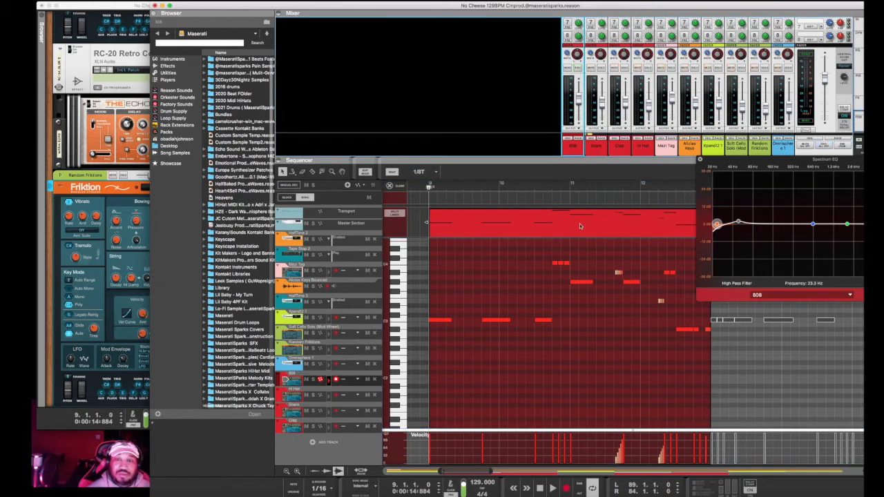
# Step: Draw three consecutive 1/8T notes on C4 in the 808 clip, starting at 9.2.3.160
pyautogui.click(570, 267)
pyautogui.click(563, 264)
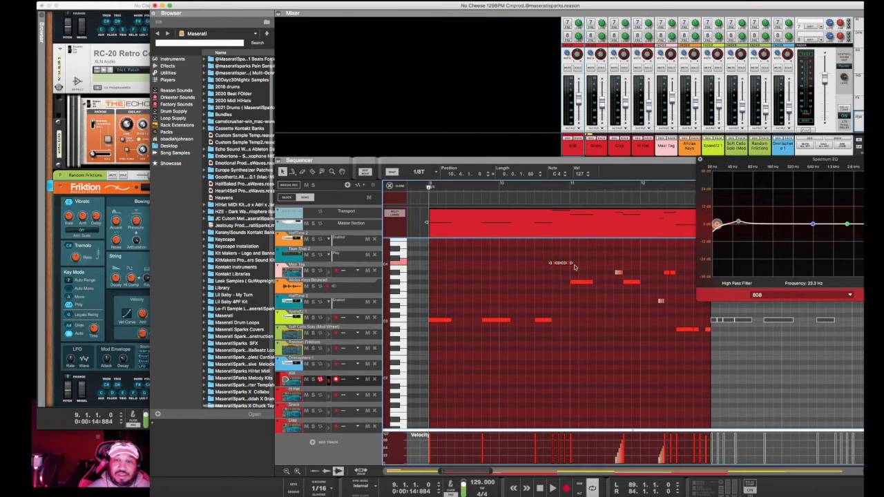
pyautogui.click(491, 270)
pyautogui.press('w')
pyautogui.click(460, 262)
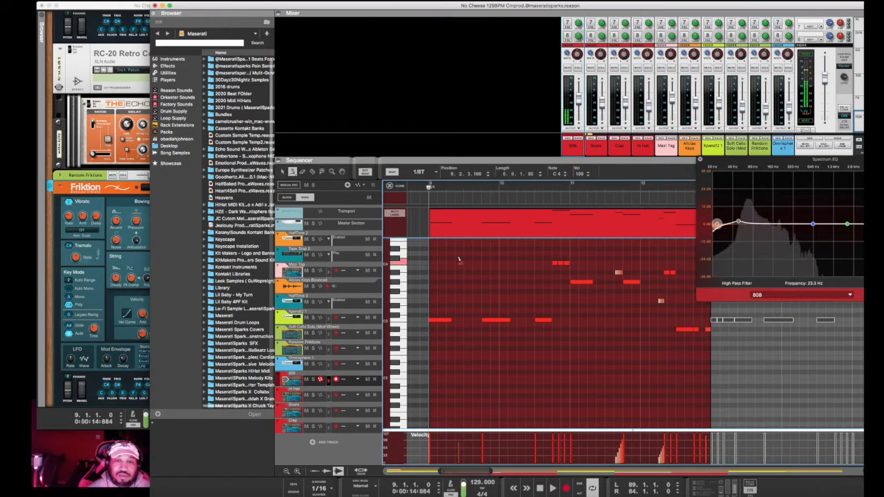
pyautogui.press('h')
pyautogui.press('h')
pyautogui.press('h')
pyautogui.press('h')
pyautogui.press('h')
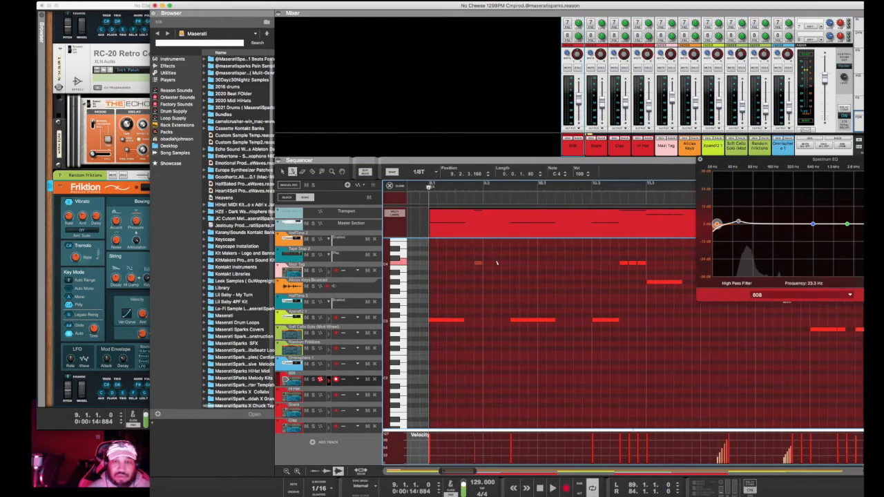
pyautogui.click(491, 262)
pyautogui.click(501, 263)
pyautogui.press('q')
# Step: Select the three added C4 triplet notes and play the clip from bar 9
pyautogui.click(474, 189)
pyautogui.press('space')
pyautogui.press('space')
pyautogui.moveTo(521, 270); pyautogui.dragTo(467, 249)
pyautogui.click(431, 202)
pyautogui.press('space')
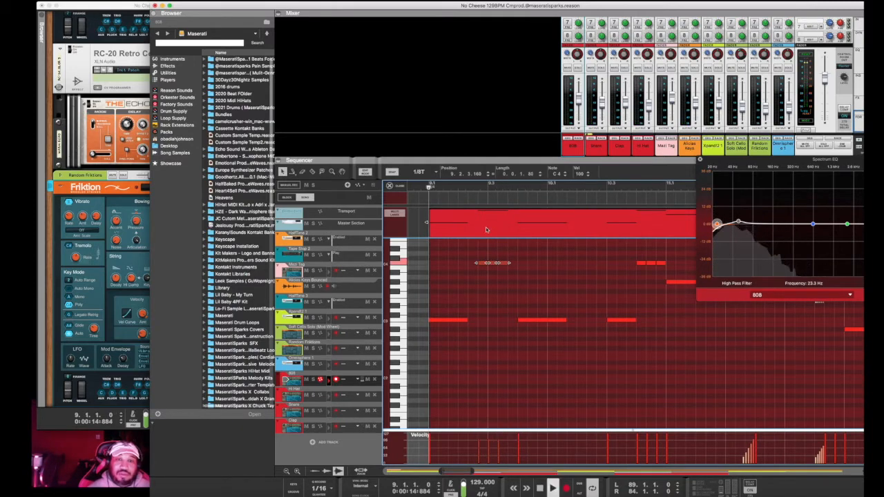
pyautogui.press('space')
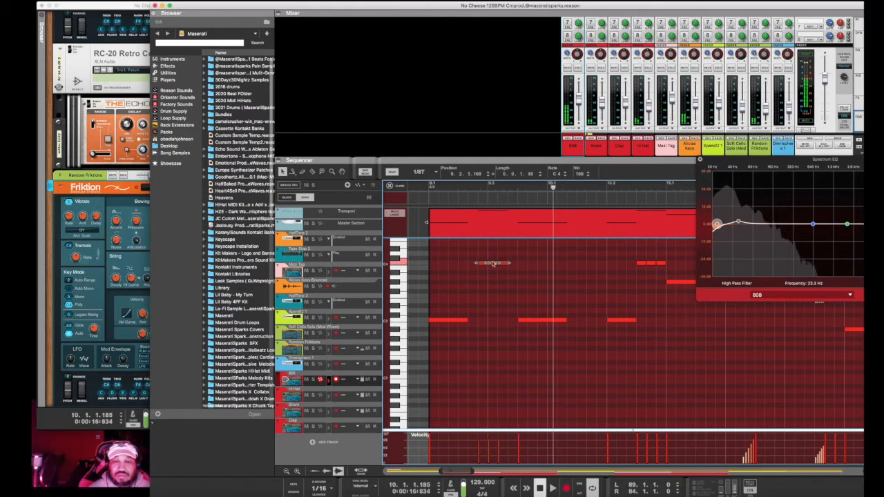
# Step: Add a fourth C4 triplet note at 9.3.3.160 and play the clip from bar 9
pyautogui.press('w')
pyautogui.click(511, 262)
pyautogui.press('q')
pyautogui.click(430, 200)
pyautogui.press('space')
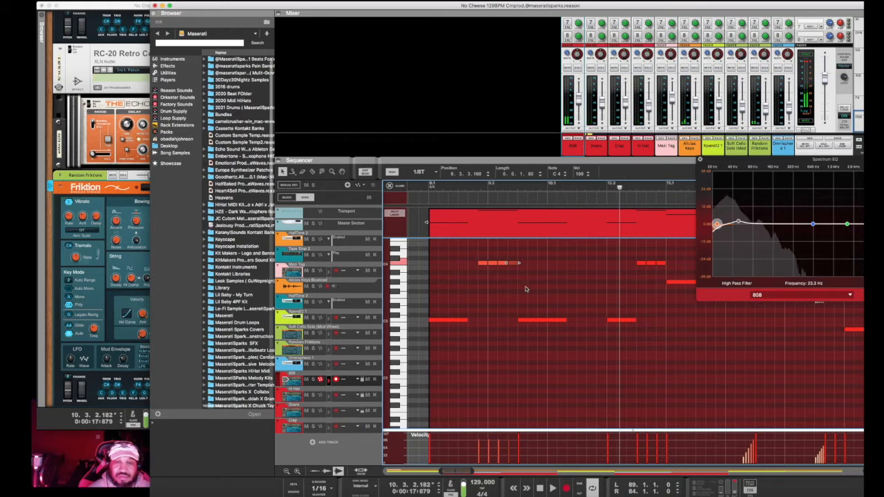
# Step: Delete the added C4 notes in bar 9 and set the snap value to 1/16T
pyautogui.press('Delete')
pyautogui.click(410, 172)
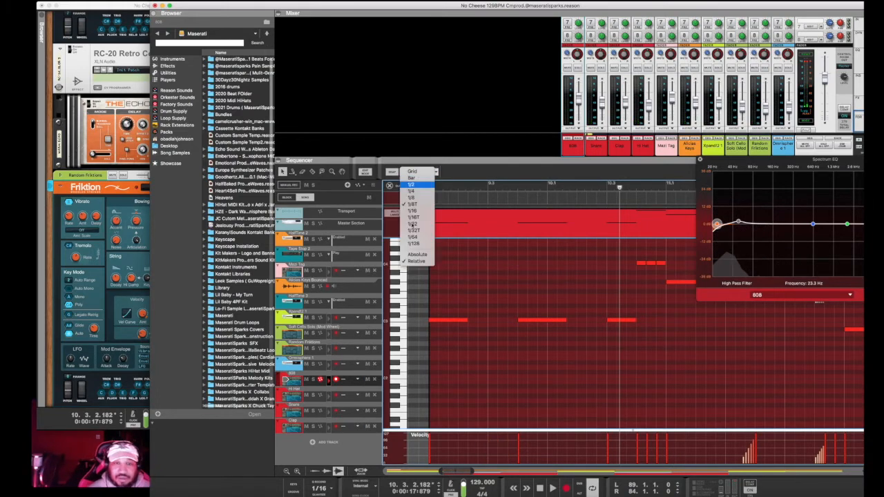
pyautogui.click(414, 229)
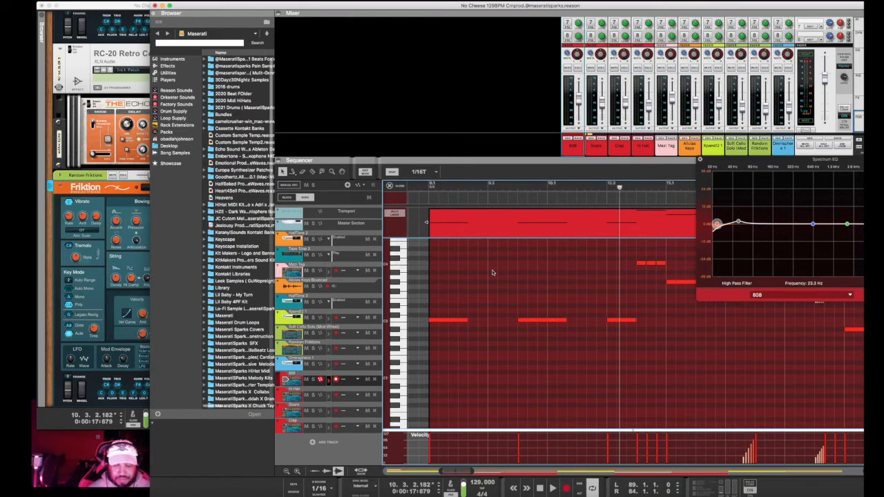
# Step: Draw four consecutive 1/16T notes on B3 from bar 9 beat 3 and play them back
pyautogui.press('h')
pyautogui.press('h')
pyautogui.press('w')
pyautogui.moveTo(452, 266); pyautogui.dragTo(461, 266)
pyautogui.click(464, 267)
pyautogui.click(469, 266)
pyautogui.press('q')
pyautogui.click(449, 187)
pyautogui.press('space')
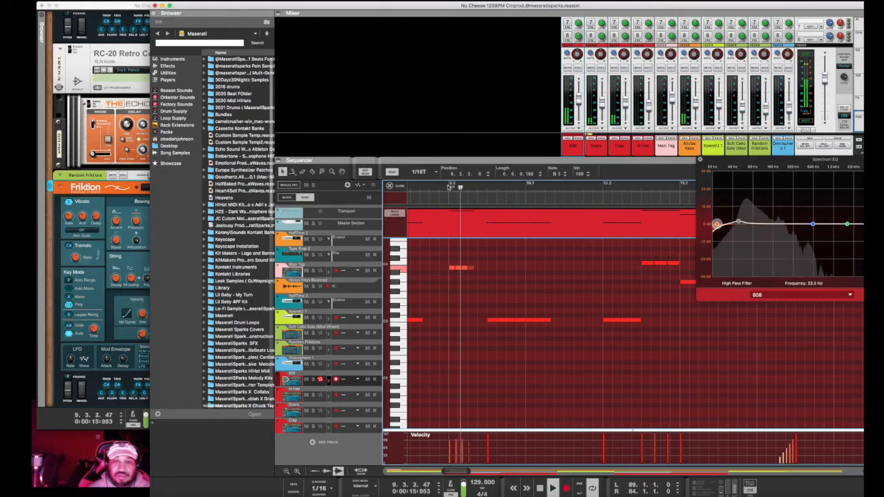
# Step: Set the snap to 1/8T, add two B3 notes after the 1/16T run, and raise the last one to C4
pyautogui.click(418, 172)
pyautogui.click(414, 204)
pyautogui.press('w')
pyautogui.click(482, 267)
pyautogui.click(491, 267)
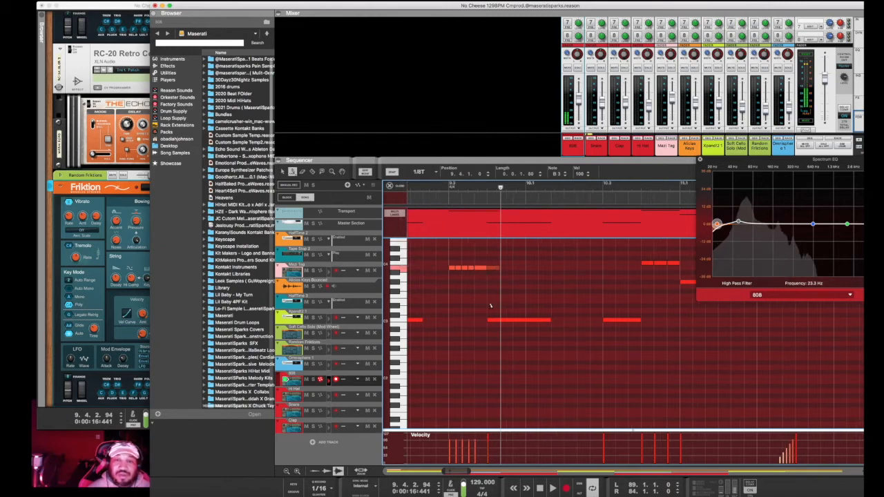
pyautogui.press('q')
pyautogui.moveTo(493, 267); pyautogui.dragTo(493, 266)
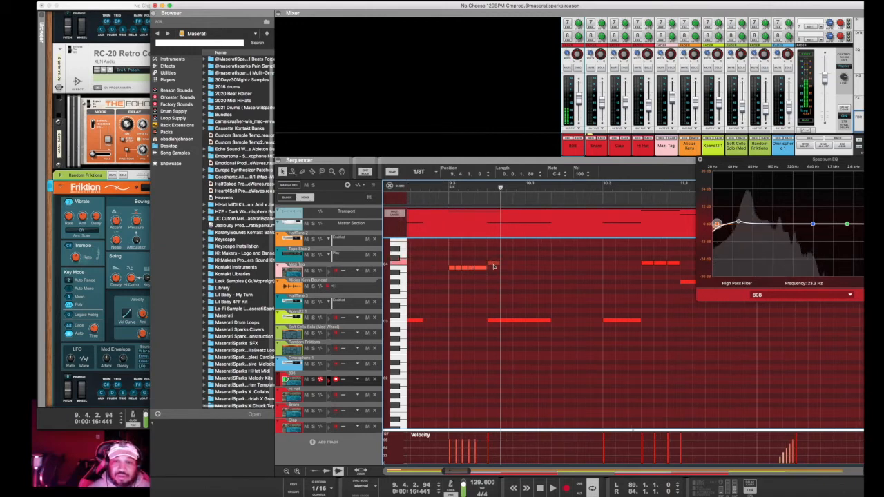
# Step: Trim the long C3 note's start to 9.4.2.80, add a C4 note there, and play from bar 9 beat 3
pyautogui.click(500, 321)
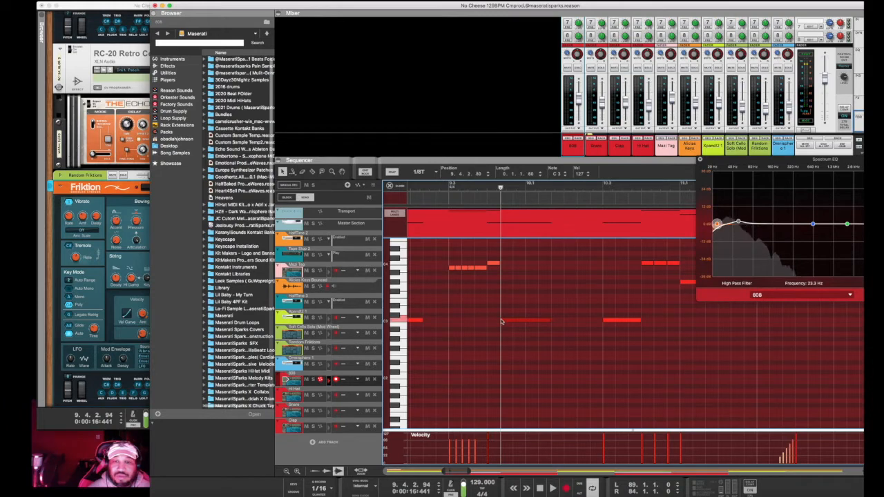
pyautogui.click(450, 188)
pyautogui.press('space')
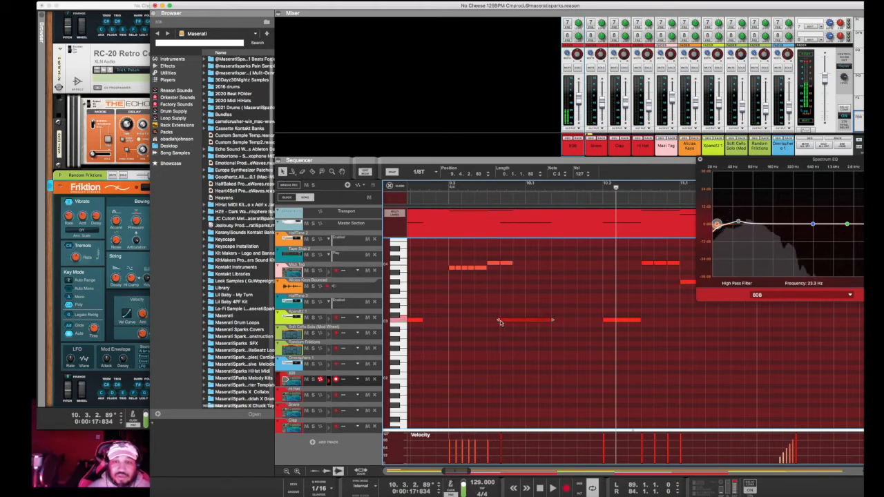
# Step: Trim the C3 note's start to bar 10, add a C4 note at 9.4.3.160, and play from bar 9 beat 3
pyautogui.moveTo(497, 319); pyautogui.dragTo(509, 320)
pyautogui.press('space')
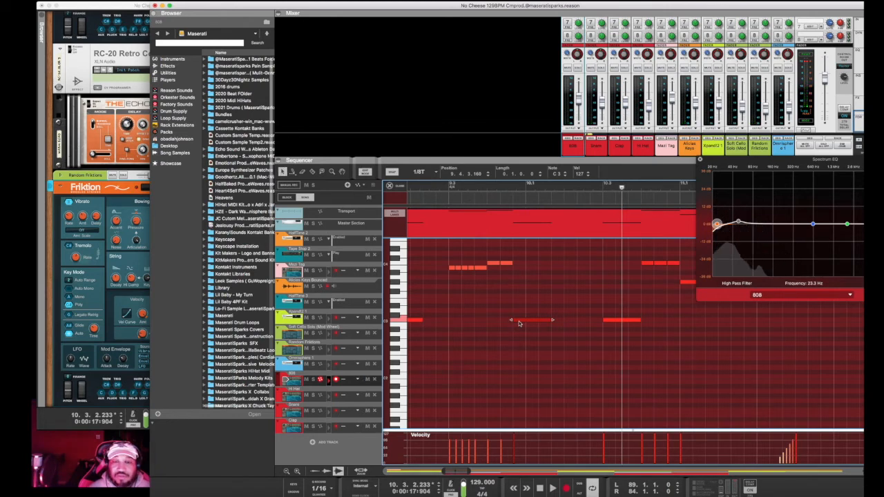
pyautogui.moveTo(511, 320); pyautogui.dragTo(528, 317)
pyautogui.press('w')
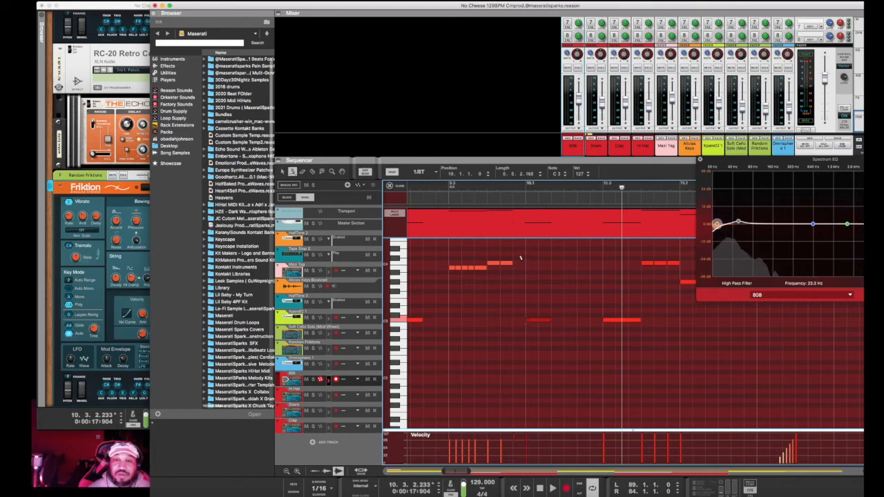
pyautogui.click(519, 262)
pyautogui.press('q')
pyautogui.click(448, 187)
pyautogui.press('space')
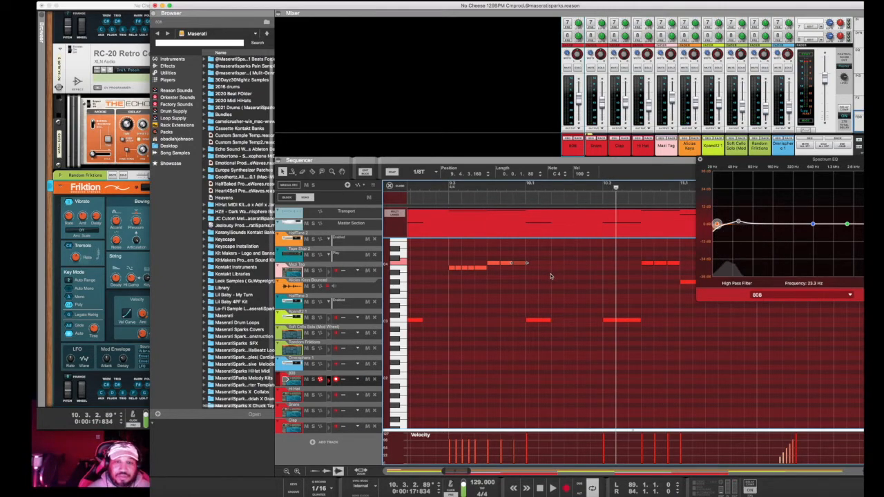
# Step: Undo all the demonstration note edits in bar 9 of the 808 clip, back to its original pattern
pyautogui.press('super+z')
pyautogui.press('super+z')
pyautogui.press('super+z')
pyautogui.press('super+z')
pyautogui.press('super+z')
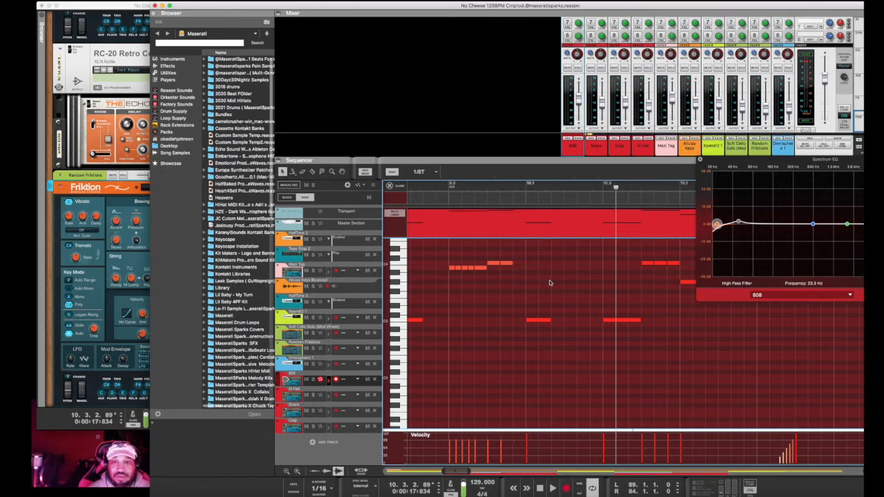
pyautogui.press('super+z')
pyautogui.press('super+z')
pyautogui.press('super+z')
pyautogui.press('super+z')
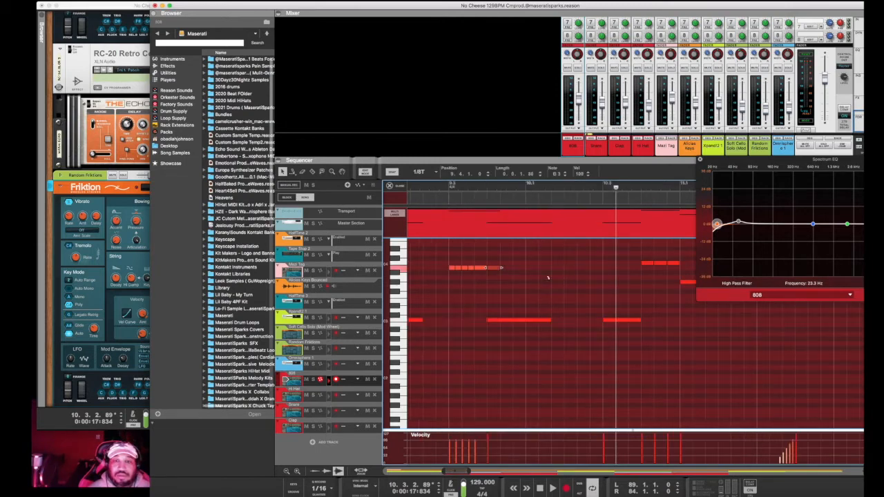
pyautogui.press('super+z')
pyautogui.press('super+z')
pyautogui.press('super+z')
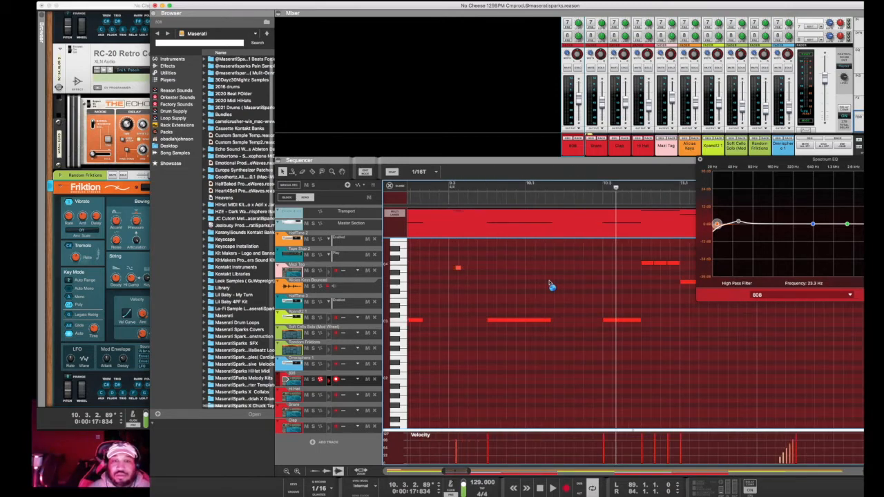
pyautogui.press('super+z')
pyautogui.press('super+z')
pyautogui.press('super+z')
pyautogui.press('super+z')
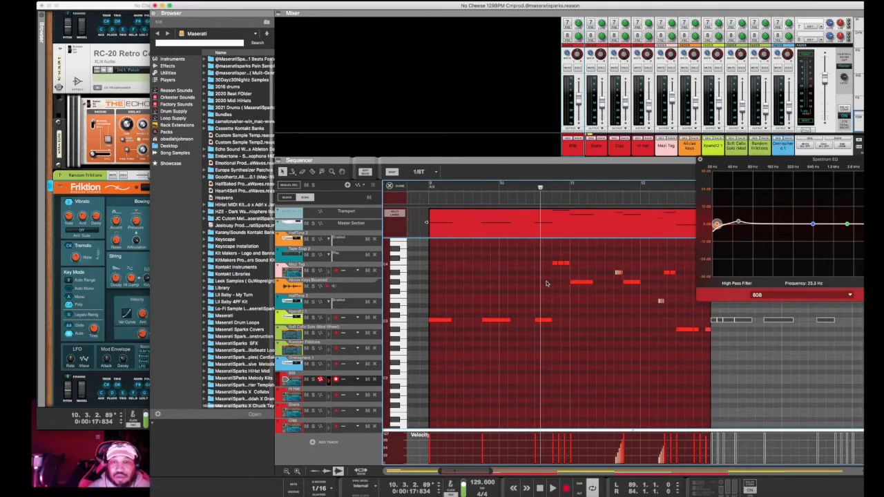
# Step: Play the 808 clip through bar 11, select the fast A#3 roll notes, and return the song position to 11.3
pyautogui.scroll(4, 629, 273)
pyautogui.hscroll(3, 629, 273)
pyautogui.press('space')
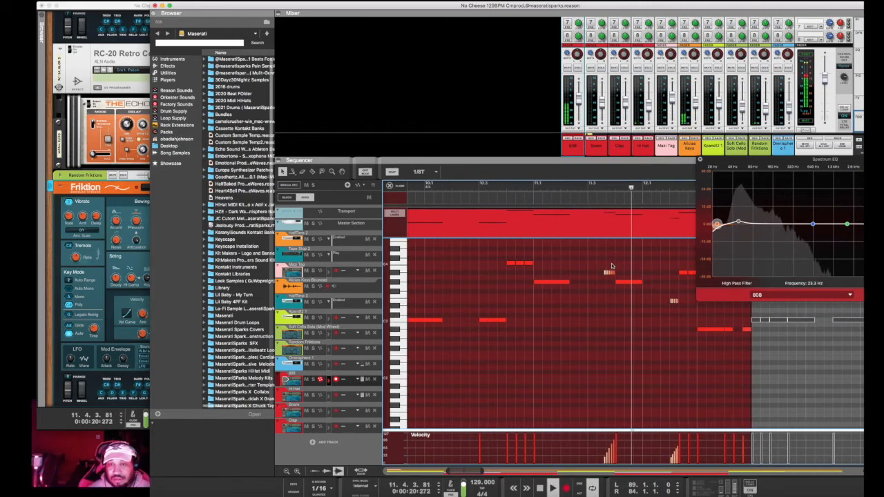
pyautogui.click(608, 272)
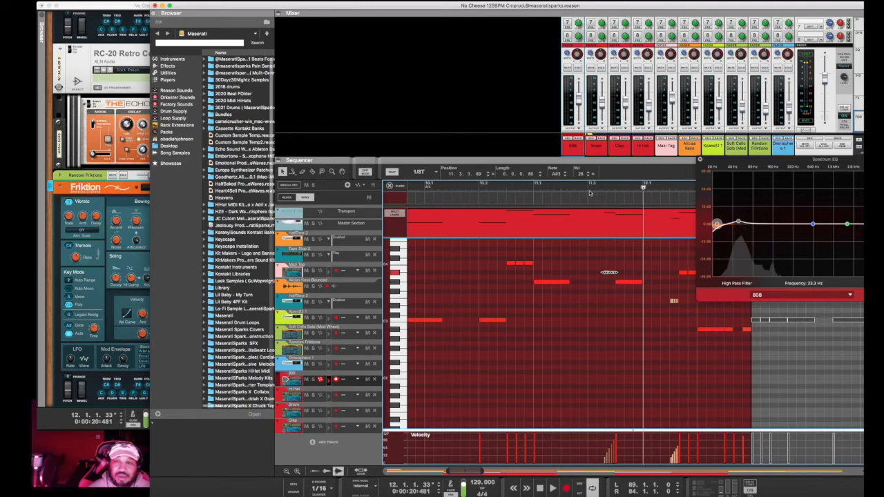
pyautogui.press('space')
pyautogui.click(589, 194)
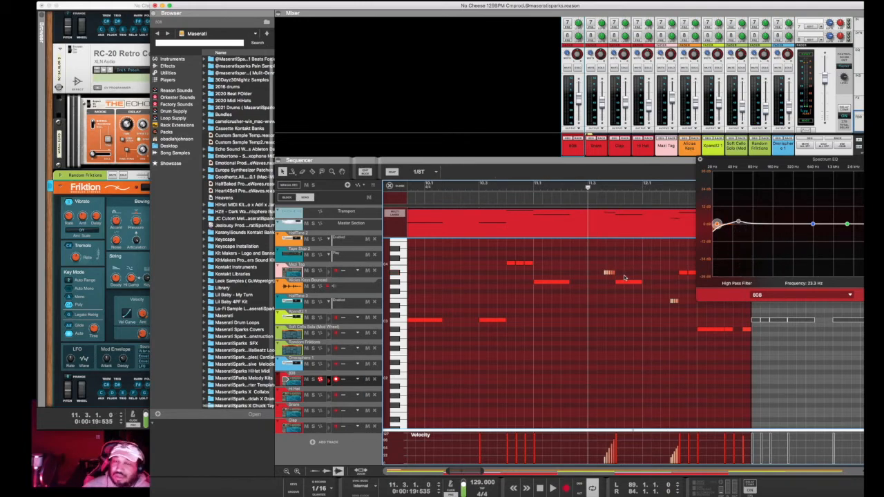
# Step: Set the snap to 1/32T and try drawing short C3 notes just before the bar 11 roll
pyautogui.click(419, 171)
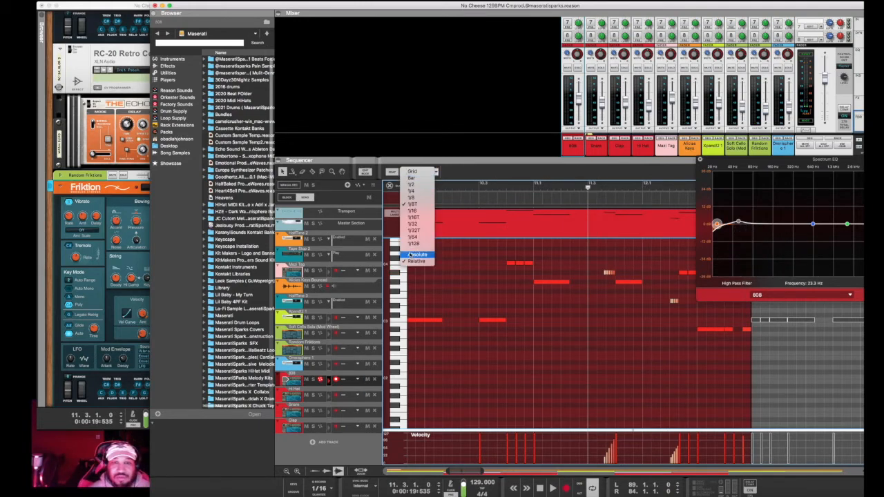
pyautogui.click(414, 231)
pyautogui.press('w')
pyautogui.click(597, 318)
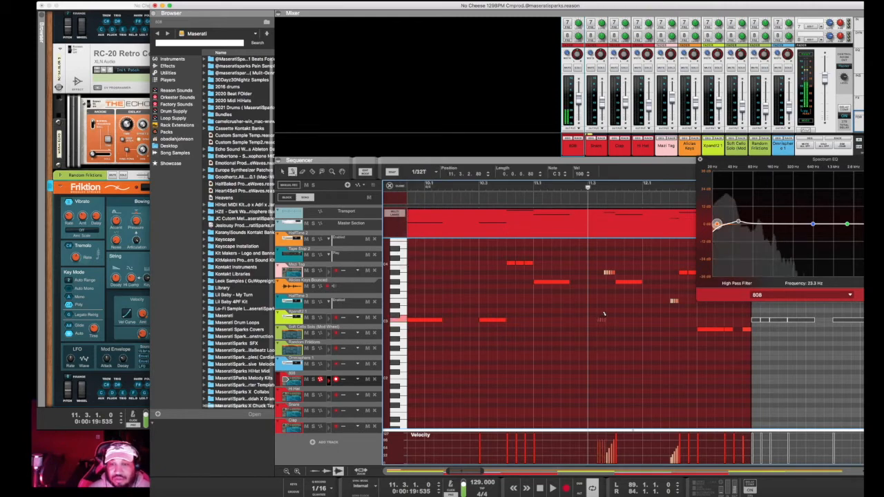
pyautogui.press('q')
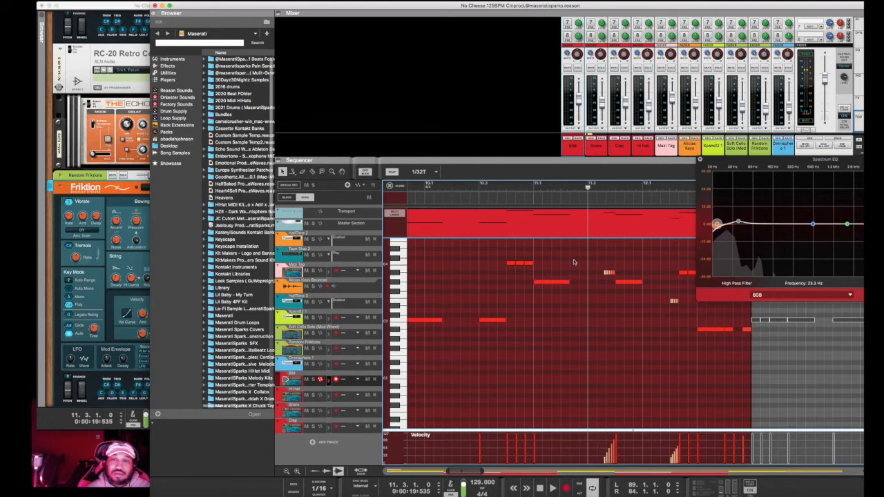
# Step: Try short D#4 notes just before the bar 11 roll, play them, and delete them from the 808 clip
pyautogui.click(573, 249)
pyautogui.click(568, 191)
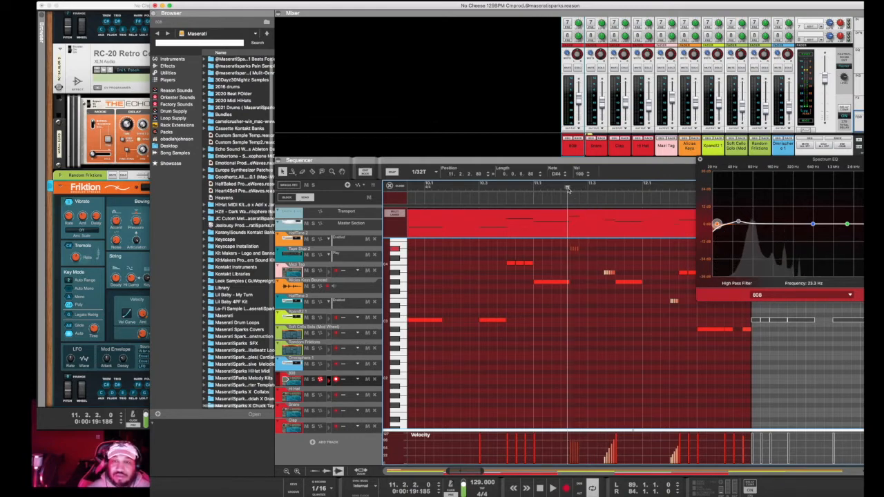
pyautogui.press('space')
pyautogui.press('space')
pyautogui.moveTo(563, 193); pyautogui.dragTo(513, 194)
pyautogui.moveTo(561, 243); pyautogui.dragTo(592, 249)
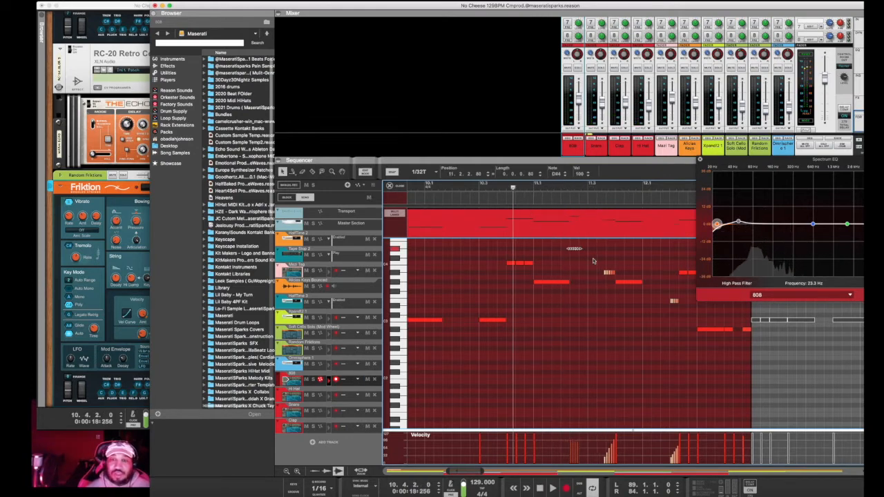
pyautogui.press('Delete')
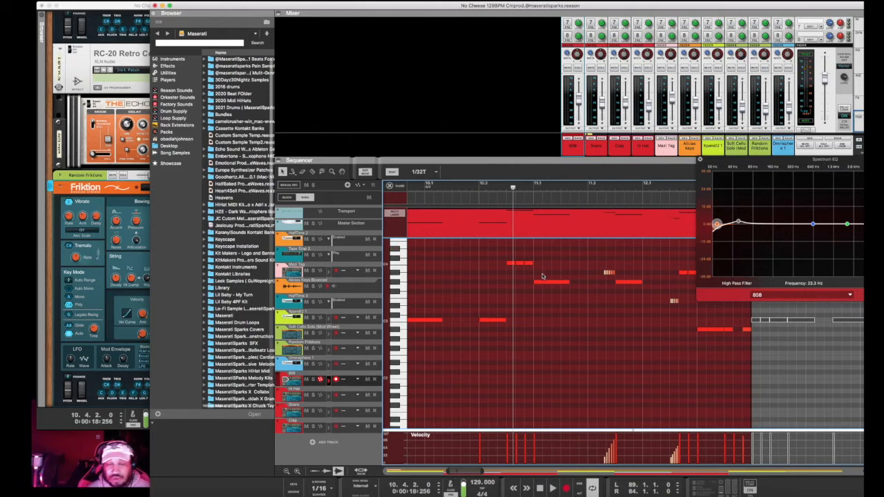
# Step: Return the song position to bar 9 and reopen the first 808 clip to examine its full note pattern
pyautogui.click(390, 186)
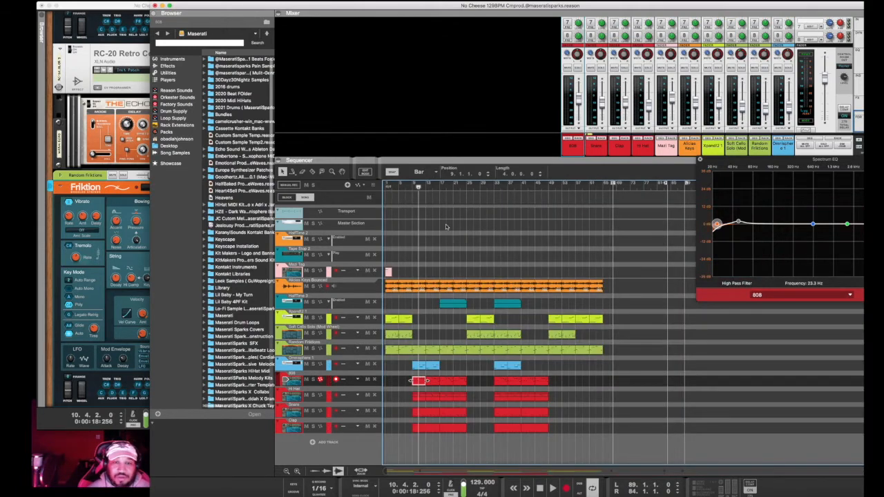
pyautogui.click(413, 185)
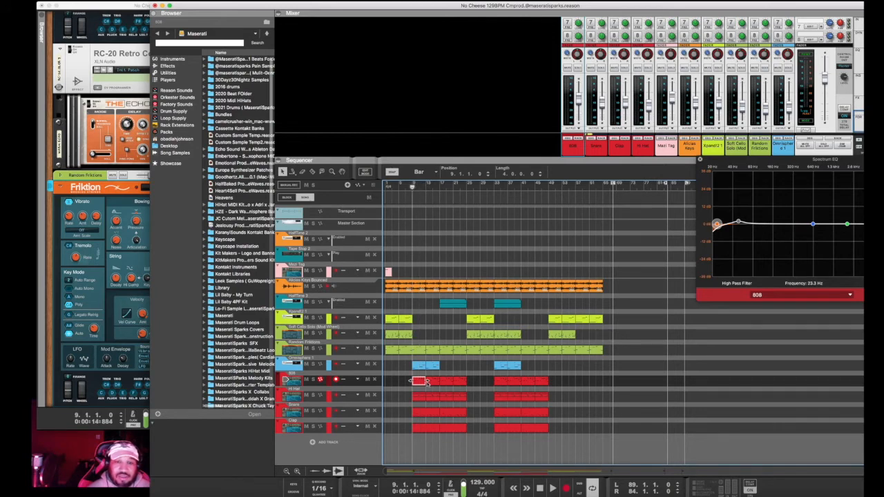
pyautogui.click(435, 381)
pyautogui.doubleClick(419, 383)
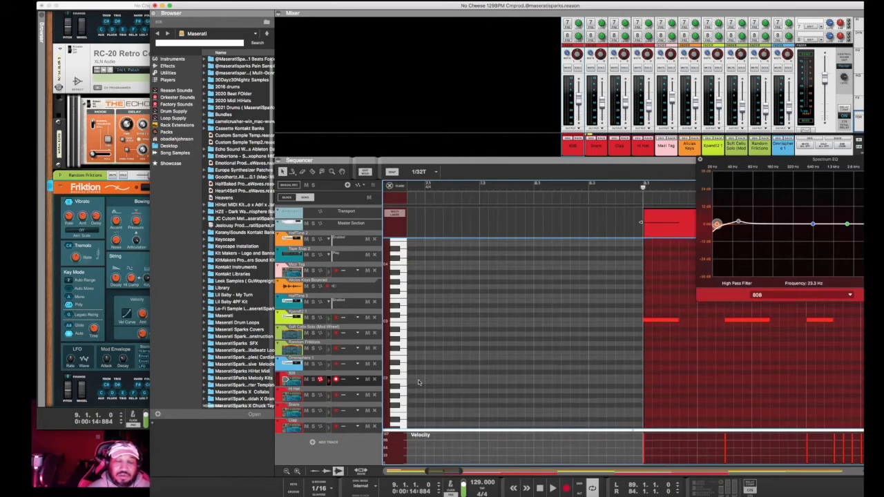
pyautogui.hscroll(-5, 684, 350)
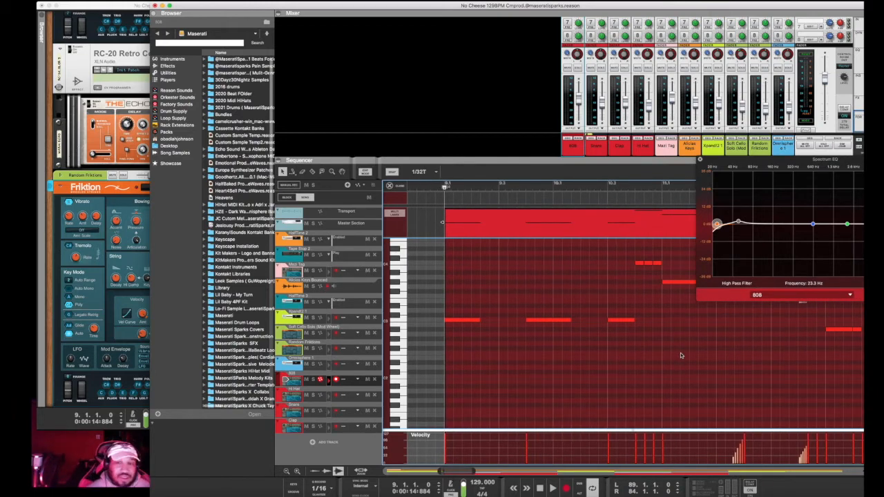
pyautogui.scroll(-3, 681, 356)
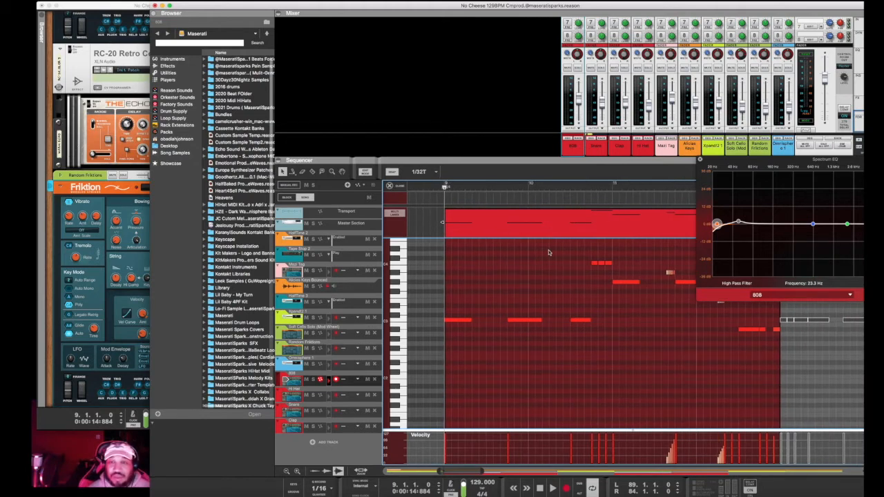
pyautogui.scroll(3, 549, 253)
pyautogui.scroll(-3, 521, 232)
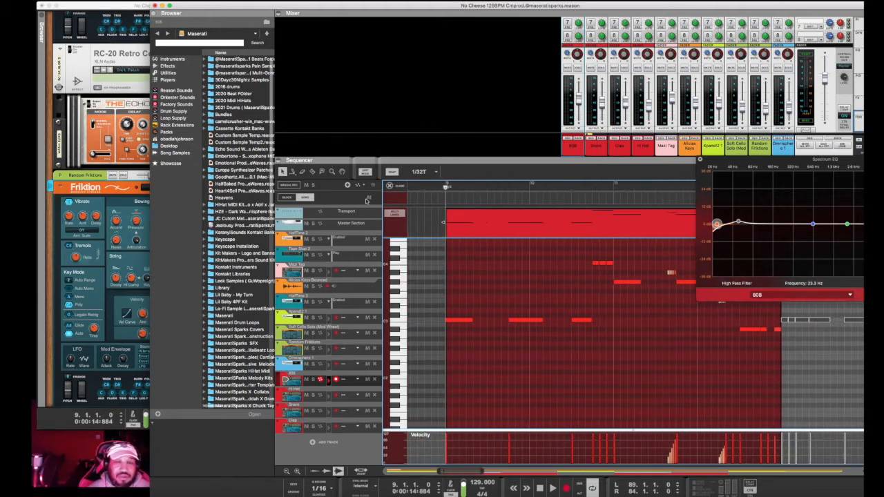
# Step: Open the first Snare clip and play it with the full mix from bar 9 into bar 12
pyautogui.click(390, 186)
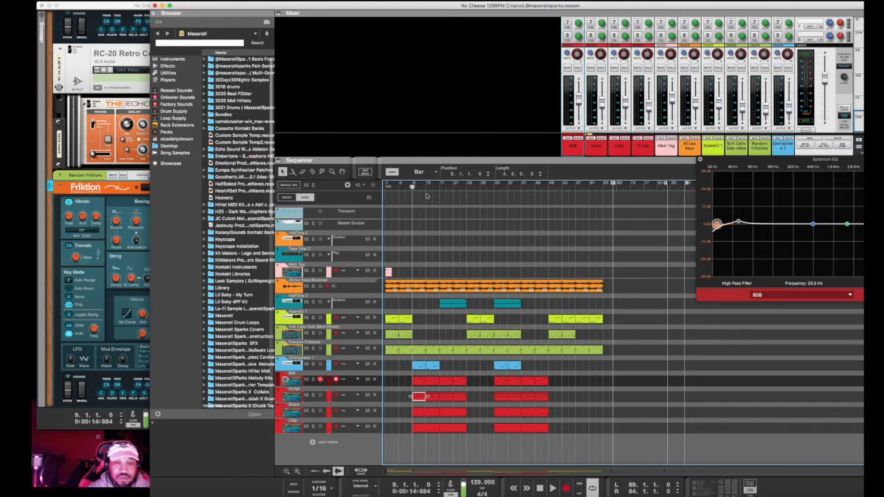
pyautogui.click(424, 412)
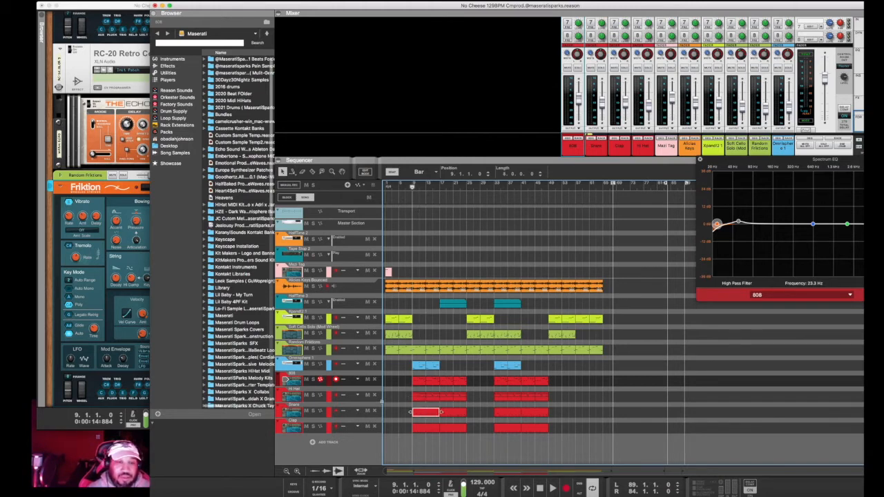
pyautogui.doubleClick(426, 412)
pyautogui.press('space')
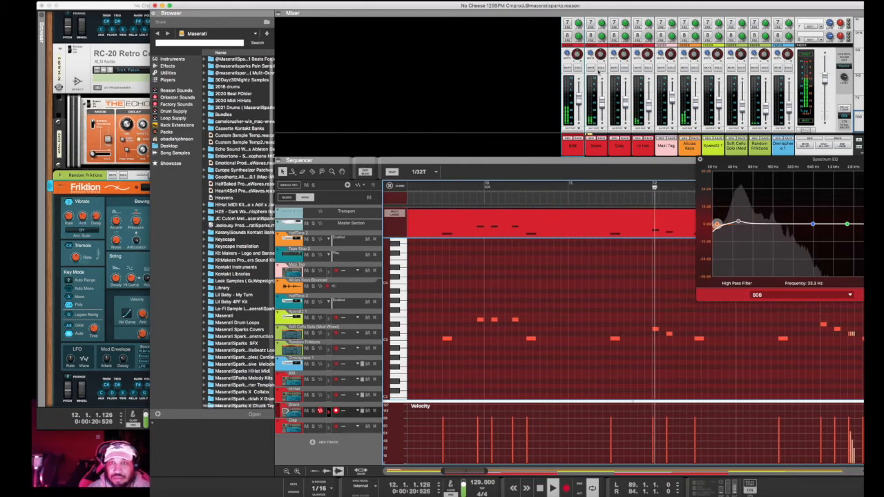
pyautogui.press('space')
# Step: Set the snap to 1/8T, play the Snare clip from bar 9, and solo the Snare channel
pyautogui.hscroll(-3, 548, 245)
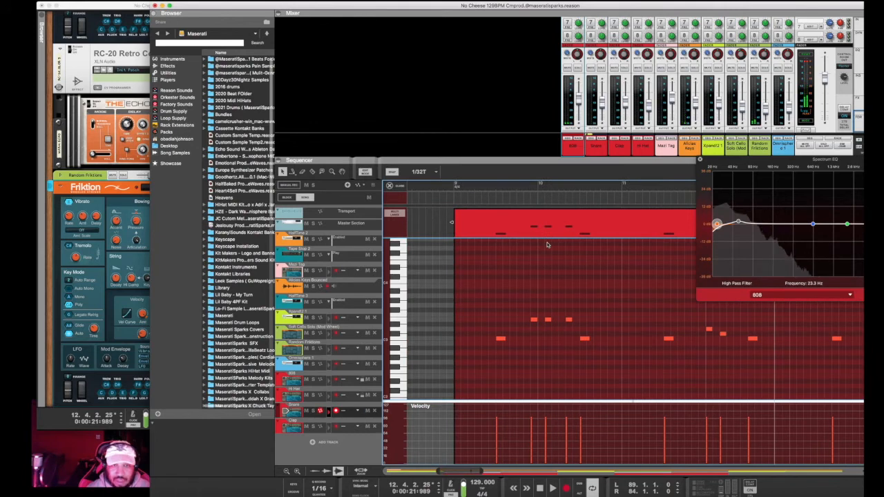
pyautogui.press('g')
pyautogui.press('g')
pyautogui.press('g')
pyautogui.press('g')
pyautogui.hscroll(2, 586, 248)
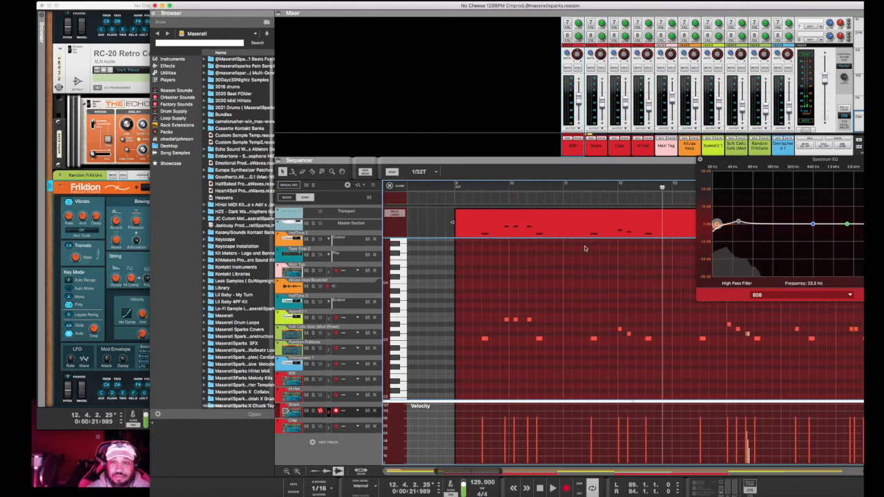
pyautogui.click(421, 172)
pyautogui.click(418, 203)
pyautogui.click(459, 188)
pyautogui.press('space')
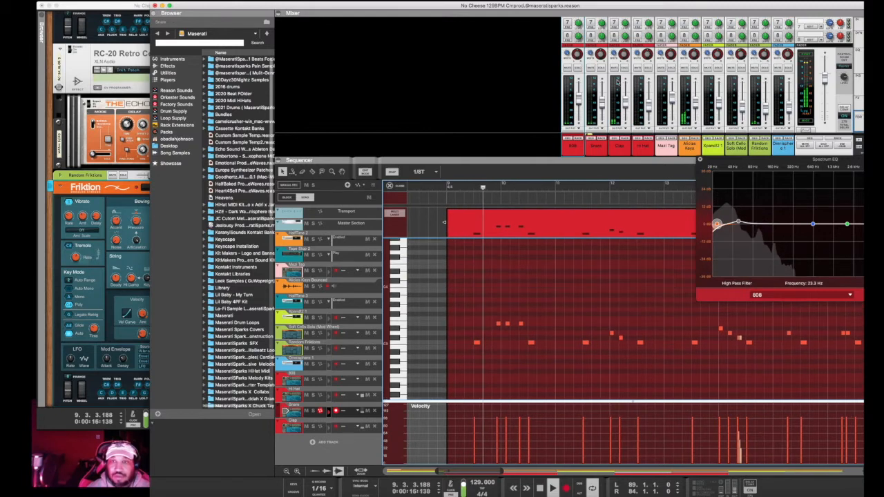
pyautogui.click(583, 129)
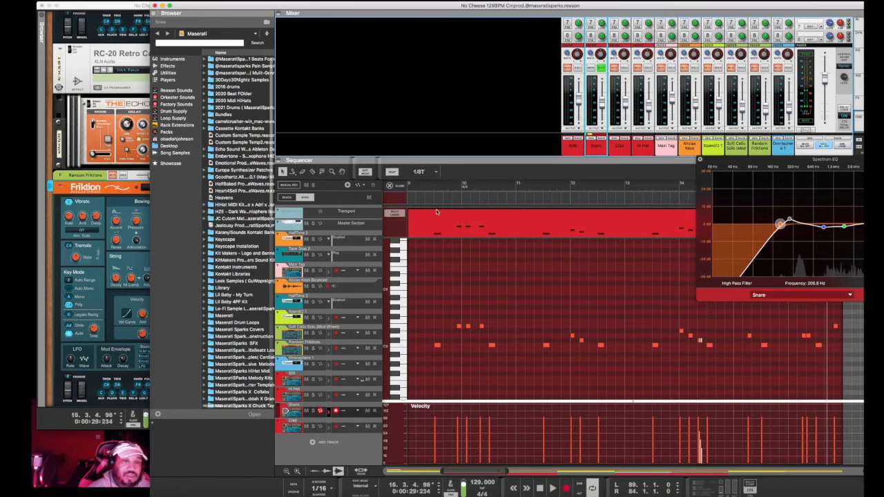
# Step: Show the Snare track's devices in the rack and examine The Echo and the RV7000 MkII reverb
pyautogui.click(279, 412)
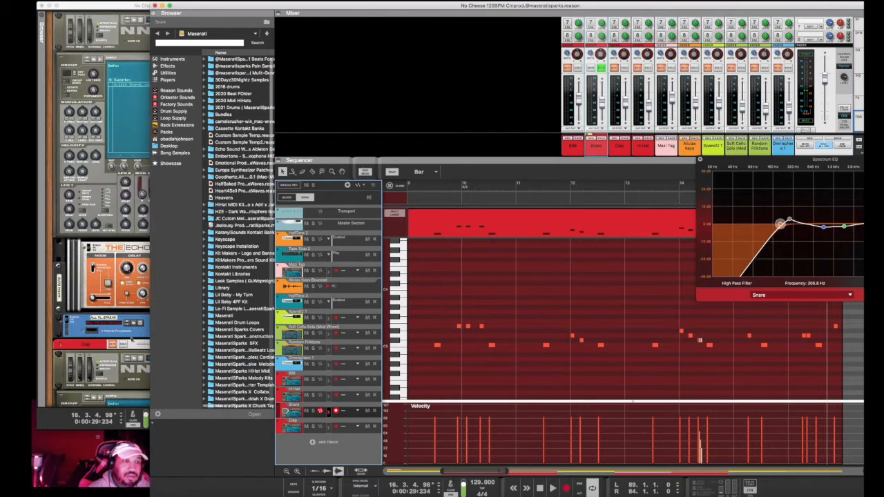
pyautogui.click(120, 235)
pyautogui.click(128, 268)
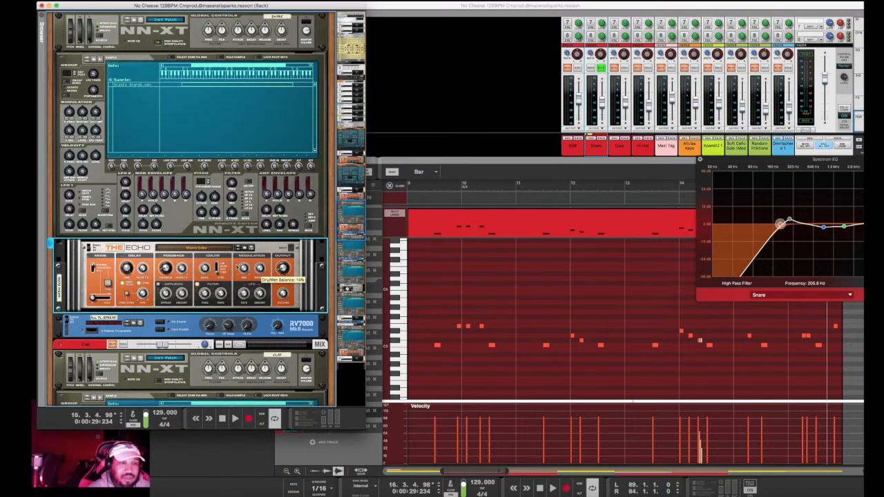
pyautogui.click(501, 178)
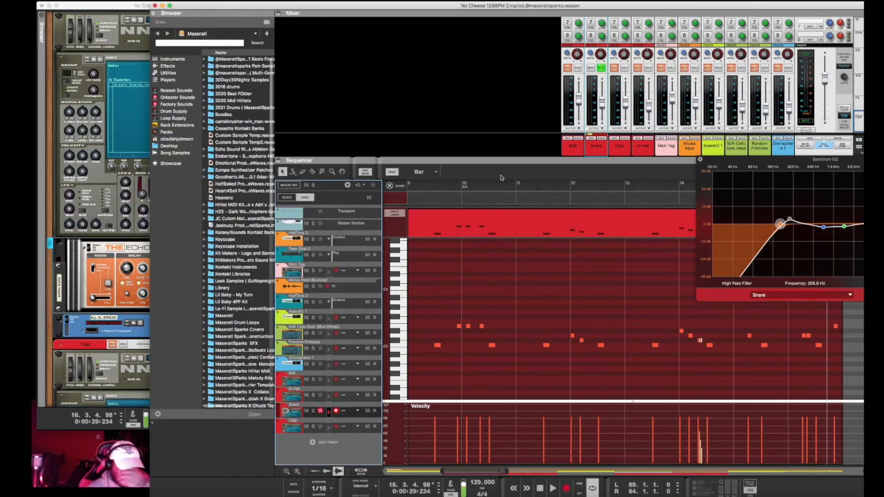
pyautogui.hscroll(1, 501, 177)
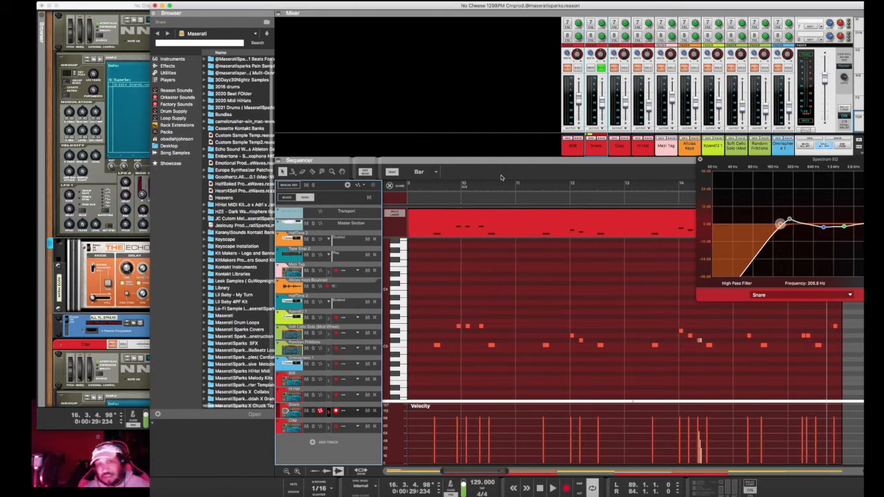
pyautogui.click(146, 320)
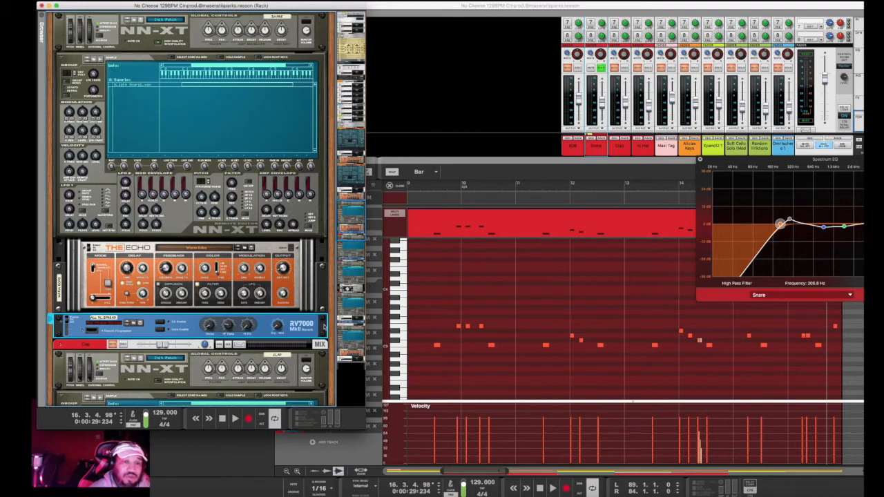
pyautogui.click(535, 169)
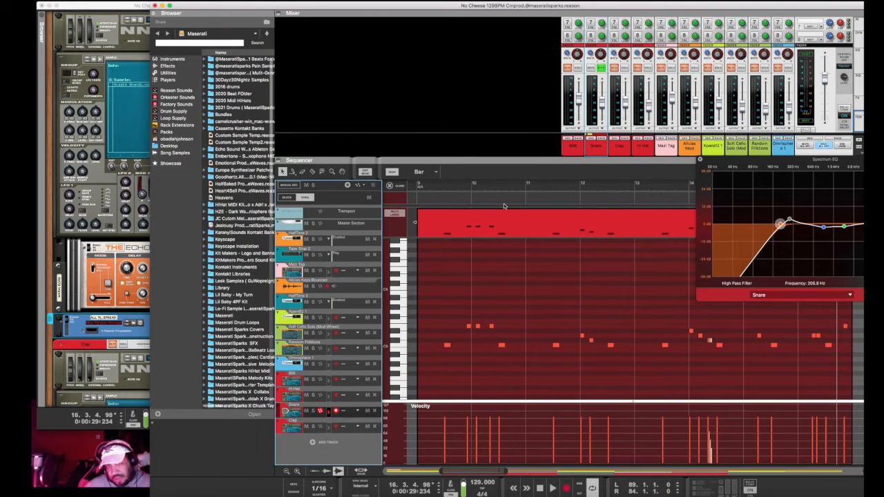
# Step: Play the soloed Snare from bar 9, and replay the section with the Snare solo turned off
pyautogui.click(418, 188)
pyautogui.press('space')
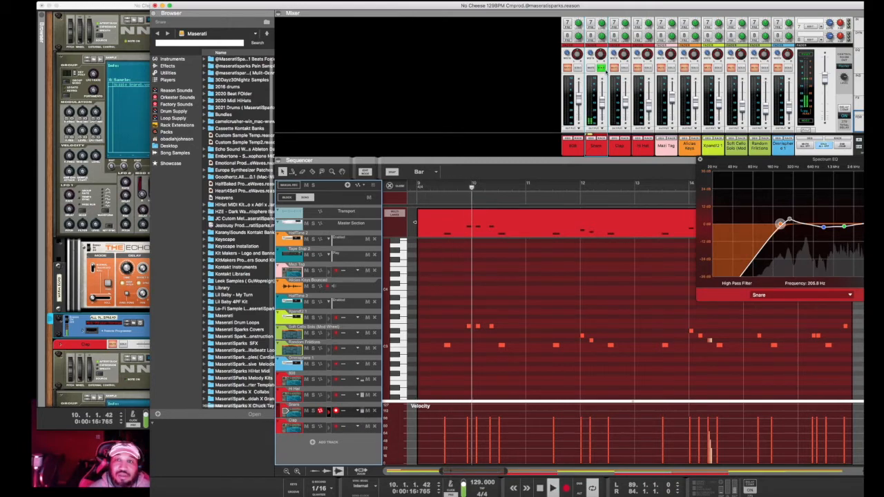
pyautogui.press('space')
pyautogui.click(417, 186)
pyautogui.press('space')
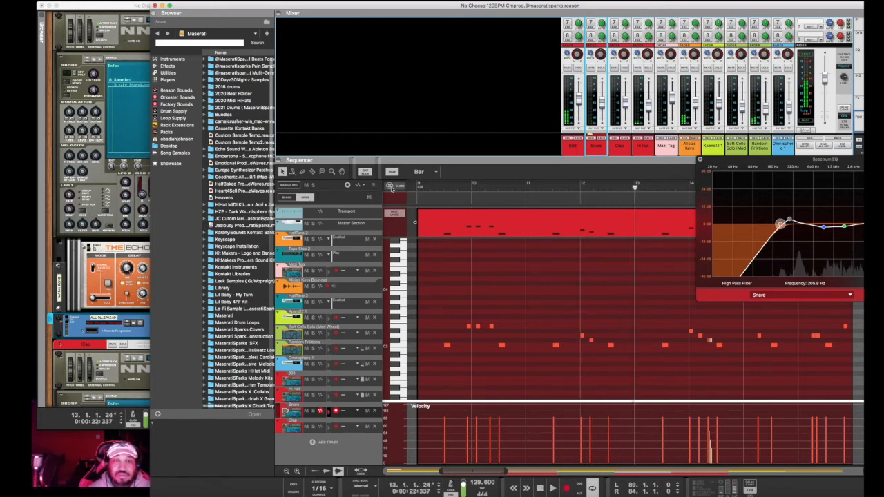
# Step: Close the Snare clip, return the song position to bar 9, and open the first Hi Hat clip
pyautogui.click(390, 186)
pyautogui.click(409, 187)
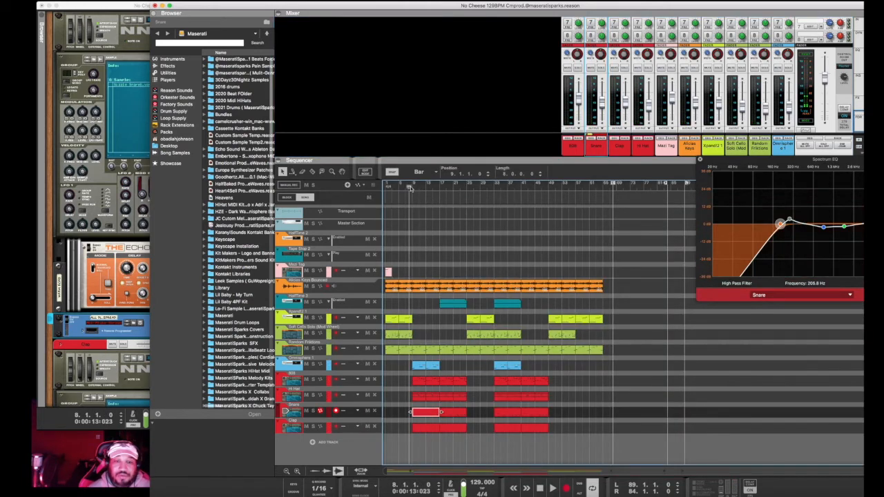
pyautogui.click(412, 188)
pyautogui.click(445, 217)
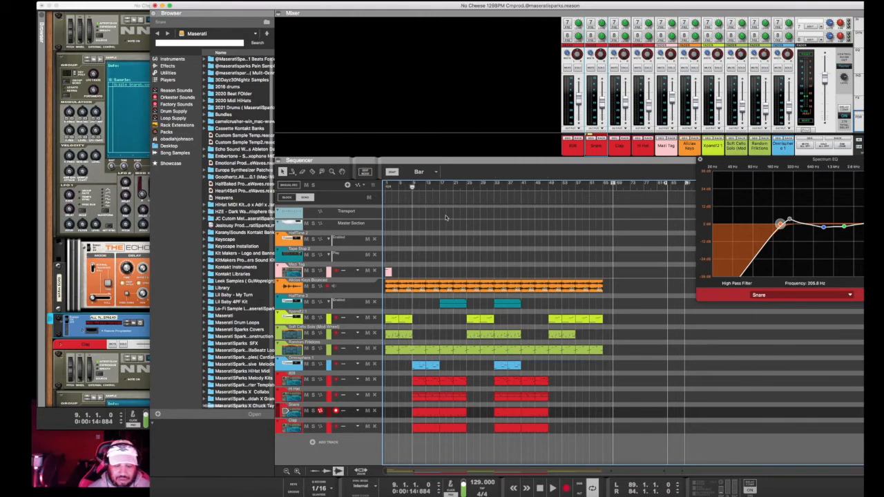
pyautogui.press('h')
pyautogui.press('h')
pyautogui.press('h')
pyautogui.press('h')
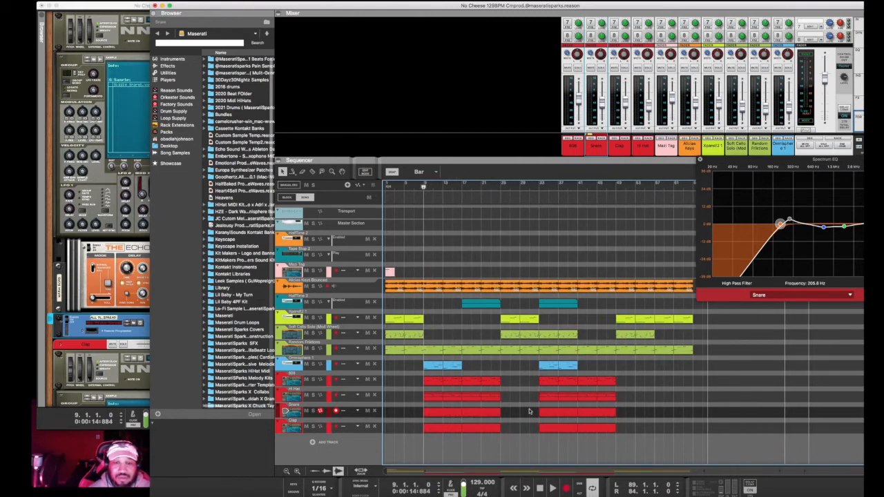
pyautogui.doubleClick(435, 398)
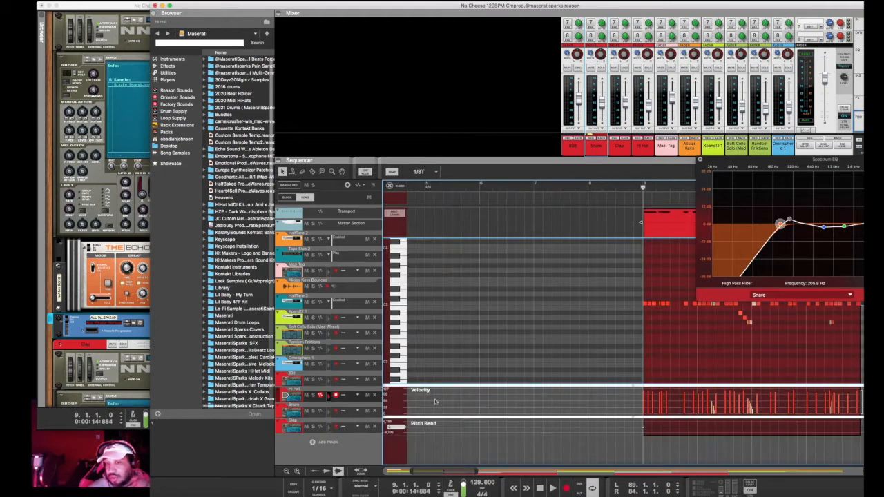
pyautogui.hscroll(5, 711, 376)
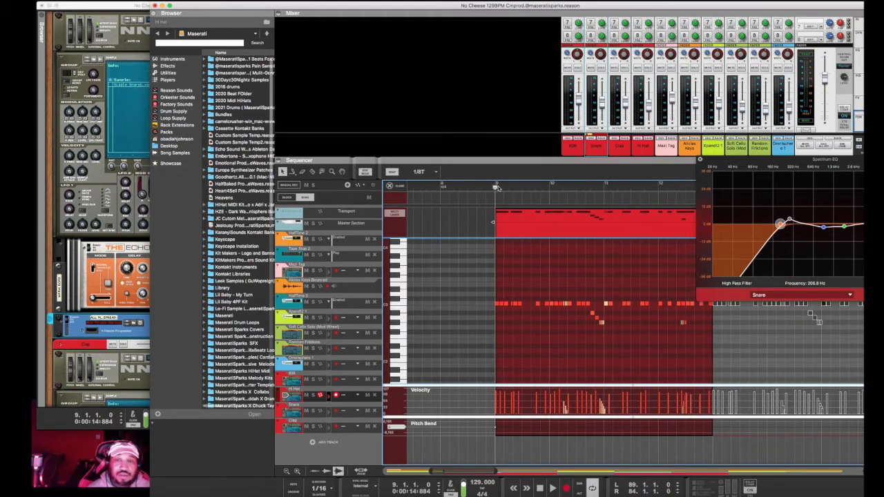
# Step: Play the Hi Hat clip from bar 9, solo the Hi Hat channel, and replay the clip from bar 9
pyautogui.press('space')
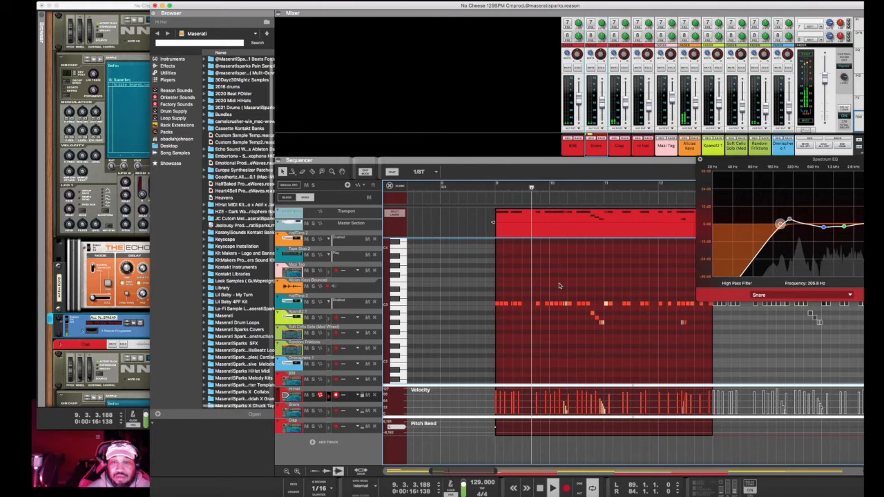
pyautogui.click(648, 67)
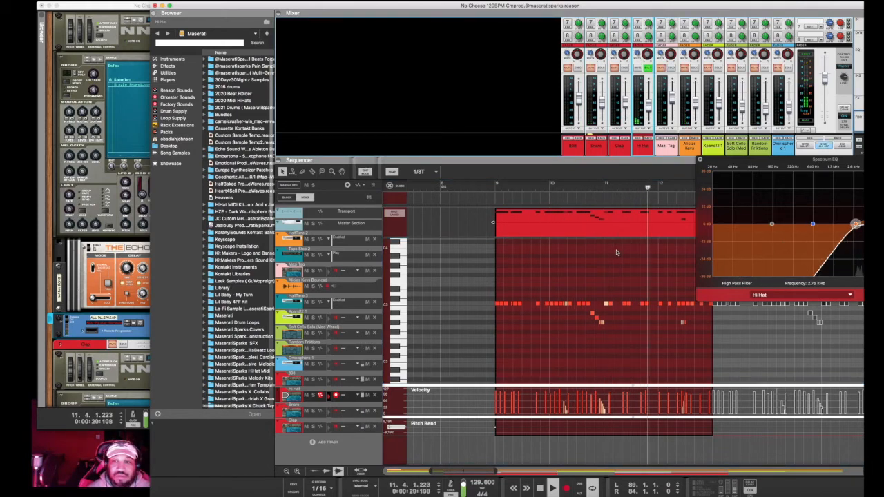
pyautogui.press('space')
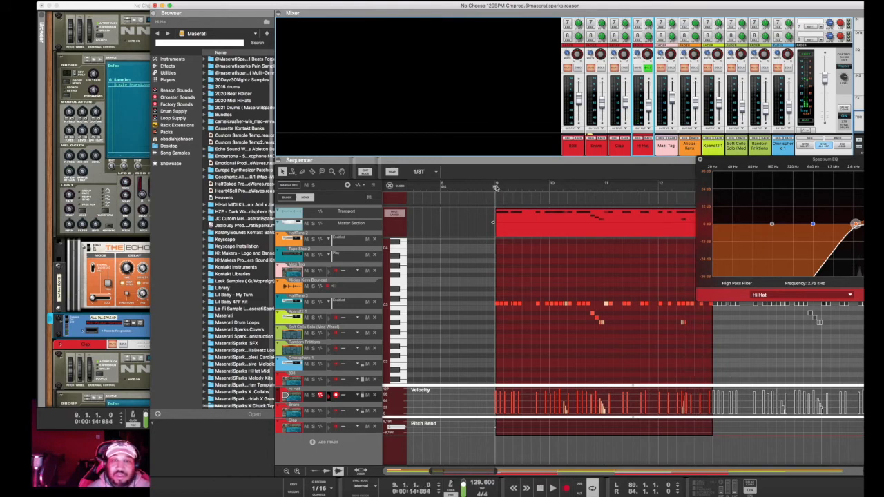
pyautogui.press('space')
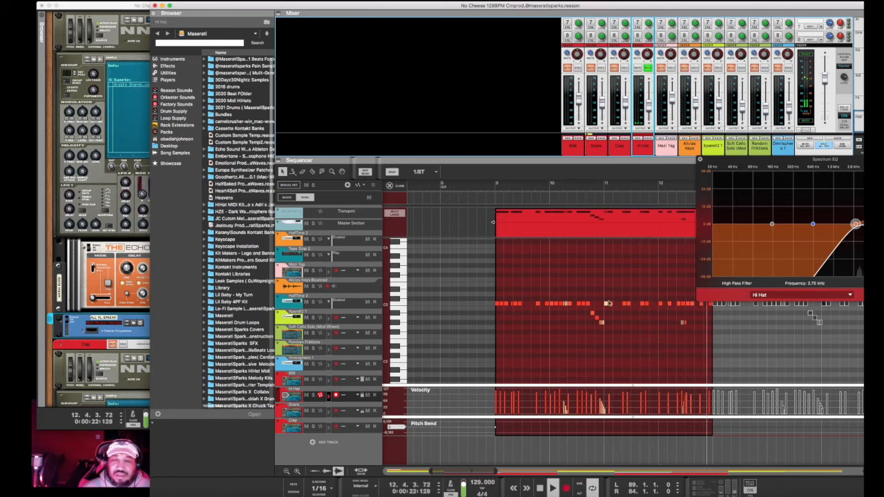
pyautogui.press('space')
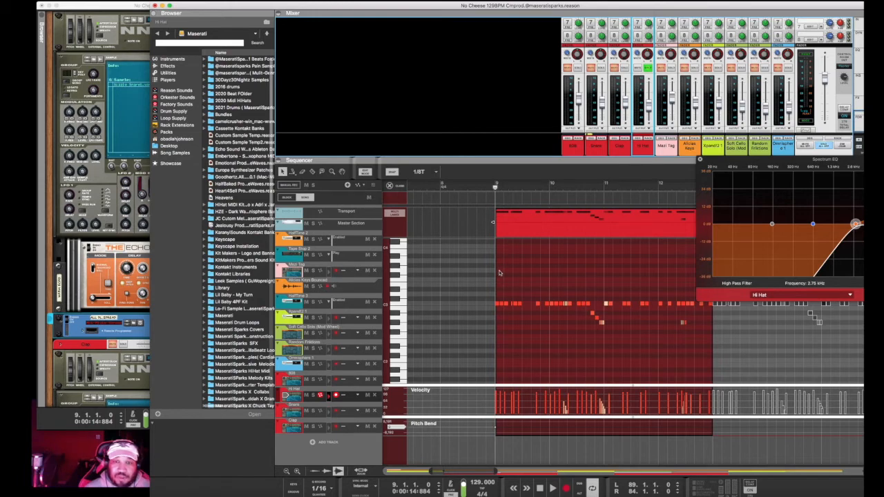
pyautogui.press('w')
pyautogui.press('q')
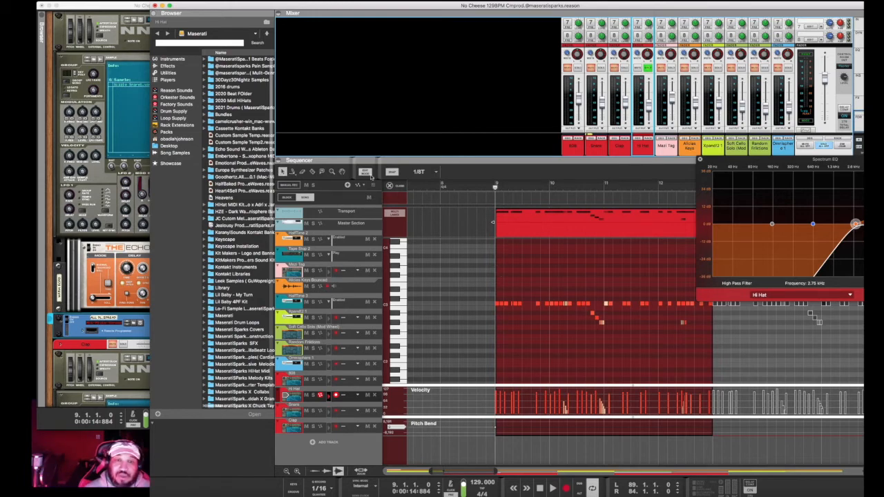
# Step: Reopen the first Hi Hat clip and draw a continuous run of 1/8T notes on G3 from bar 9 to about bar 12
pyautogui.hotkey('shift', 'Tab')
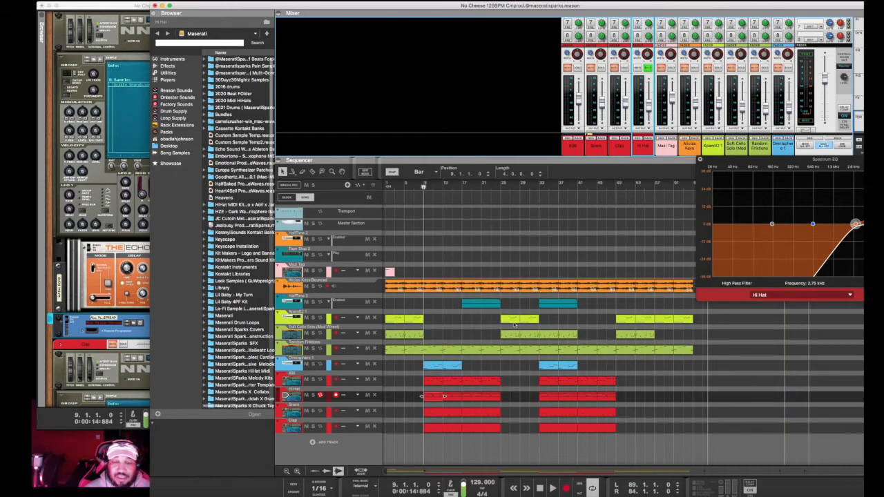
pyautogui.doubleClick(445, 399)
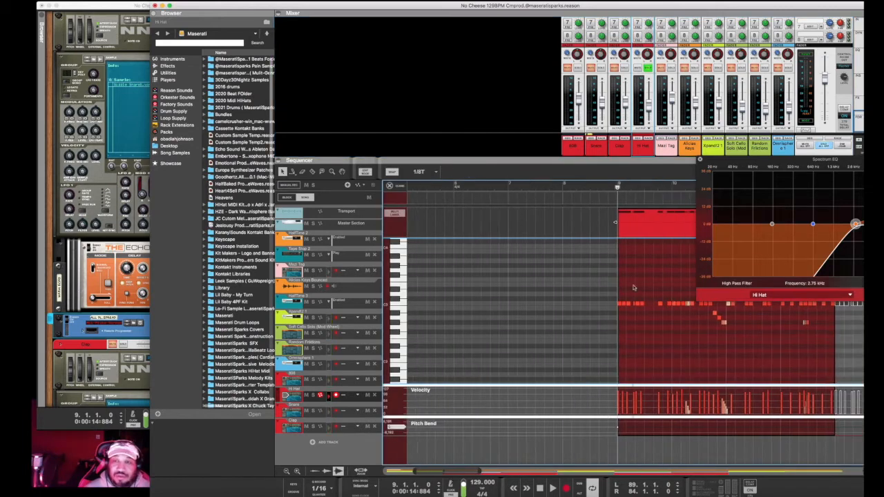
pyautogui.press('w')
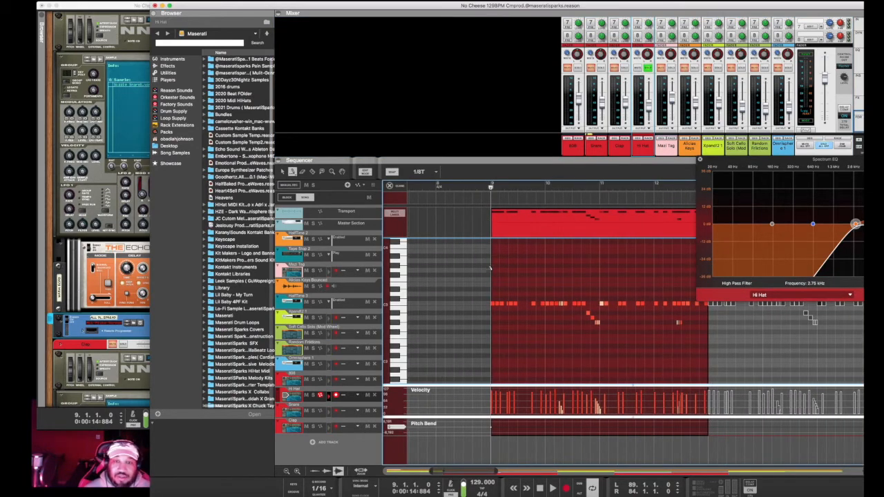
pyautogui.moveTo(490, 267); pyautogui.dragTo(668, 258)
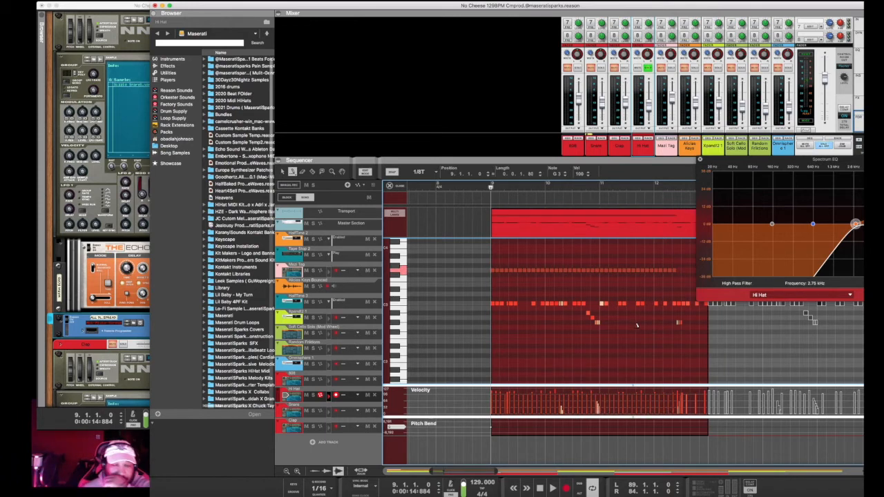
# Step: Delete the run of G3 notes from the Hi Hat clip and close the clip
pyautogui.press('q')
pyautogui.click(527, 255)
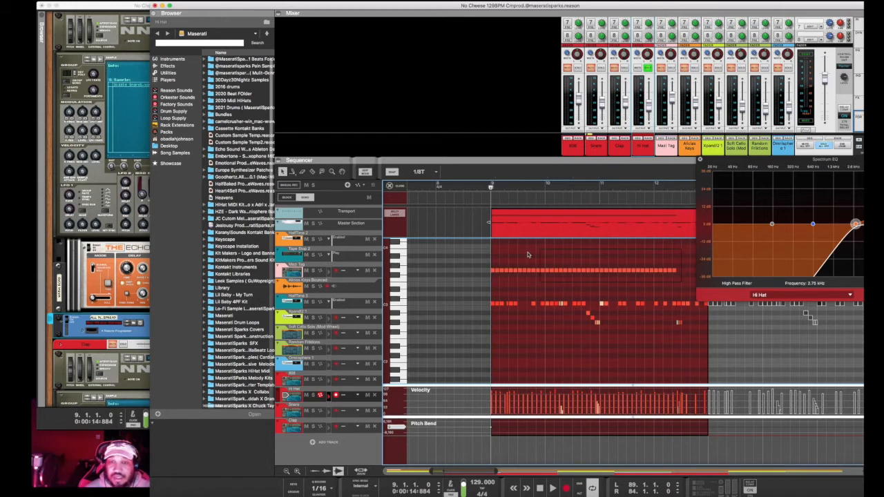
pyautogui.moveTo(493, 257); pyautogui.dragTo(493, 257)
pyautogui.press('Delete')
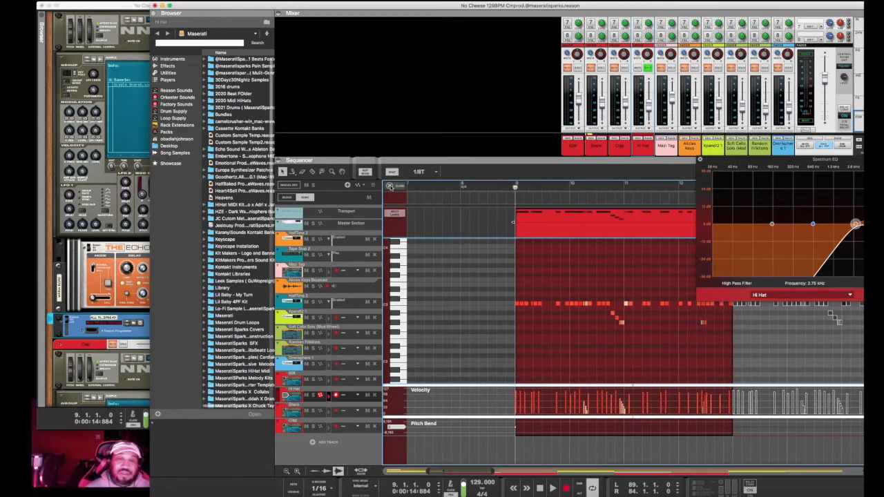
pyautogui.click(390, 186)
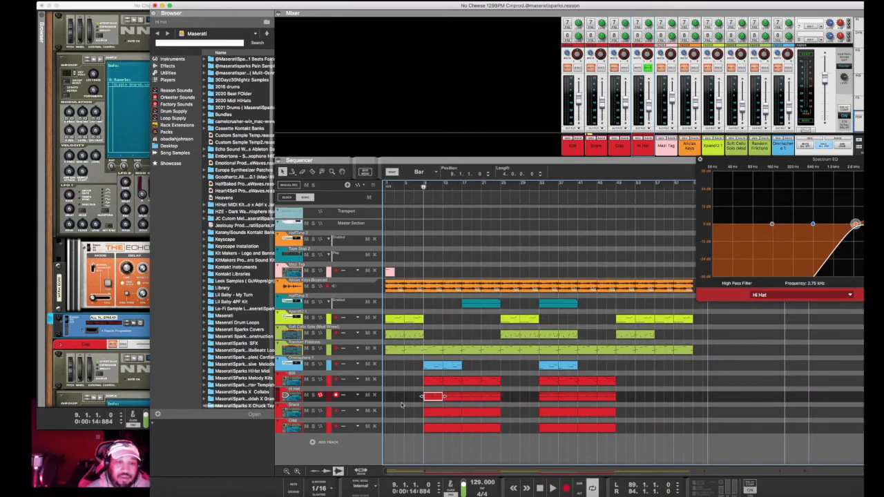
# Step: Play the first Clap clip soloed from bar 9, and turn off the Hi Hat and Clap solos
pyautogui.click(437, 430)
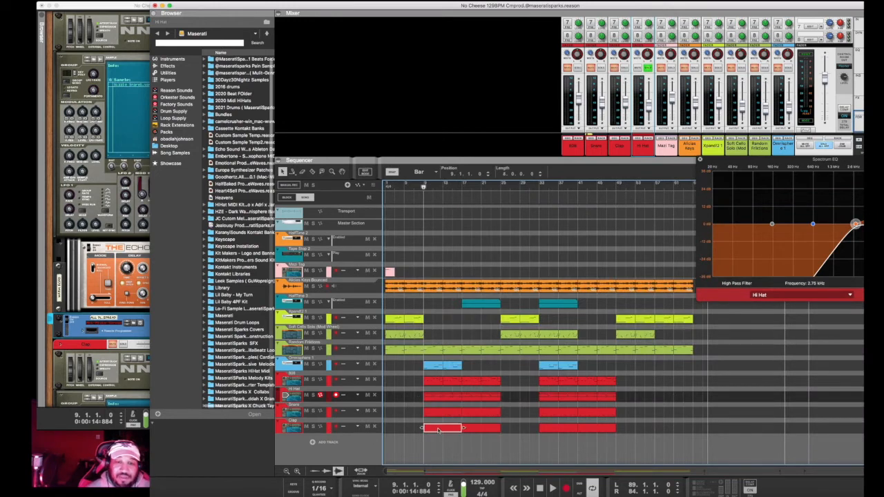
pyautogui.click(315, 426)
pyautogui.press('space')
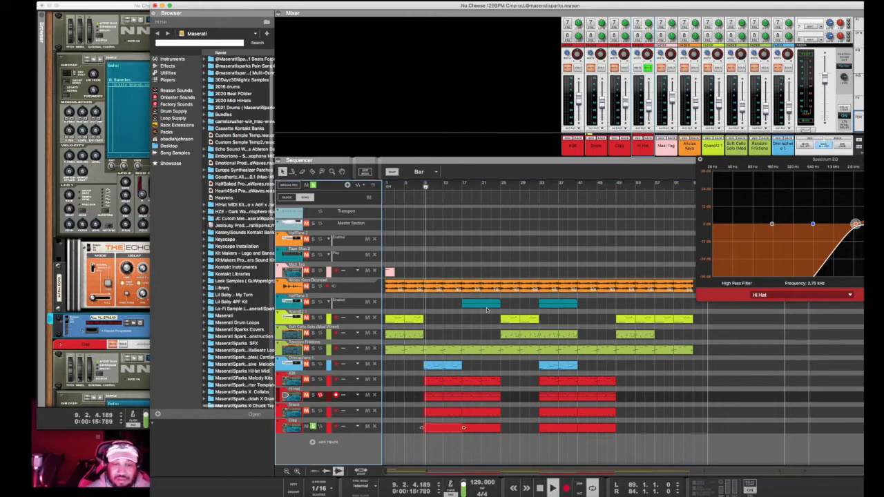
pyautogui.click(648, 68)
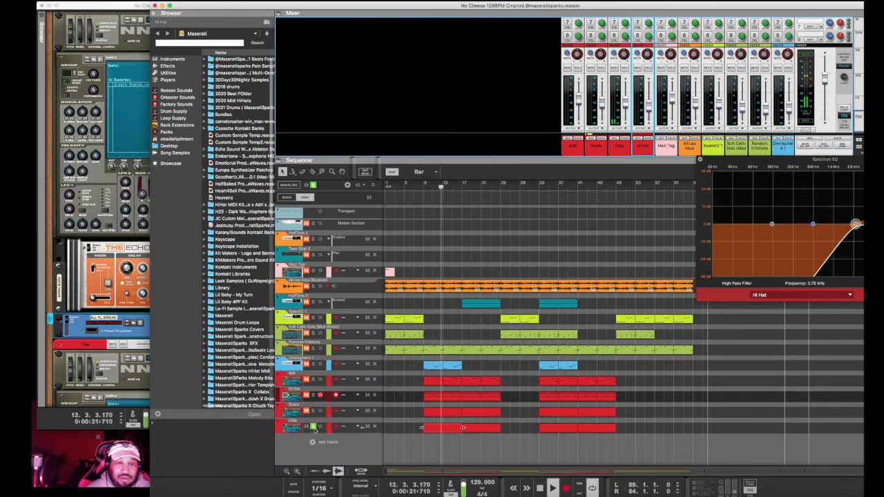
pyautogui.click(283, 427)
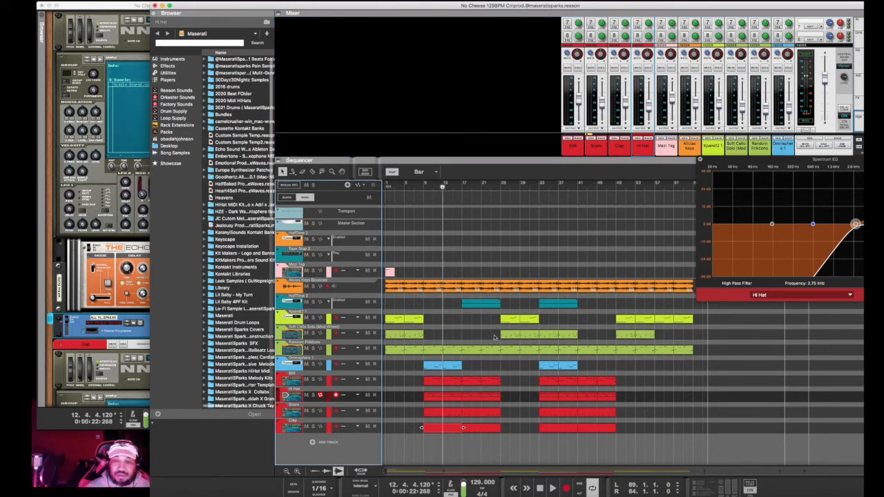
# Step: Play the full arrangement from bar 9 and from bar 25, and stop with the song position back at bar 25
pyautogui.click(500, 187)
pyautogui.click(423, 186)
pyautogui.scroll(-2, 435, 211)
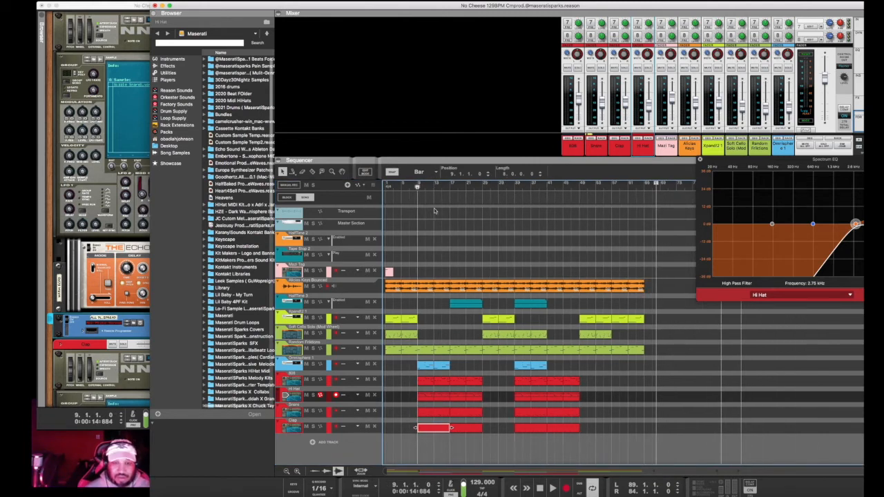
pyautogui.press('space')
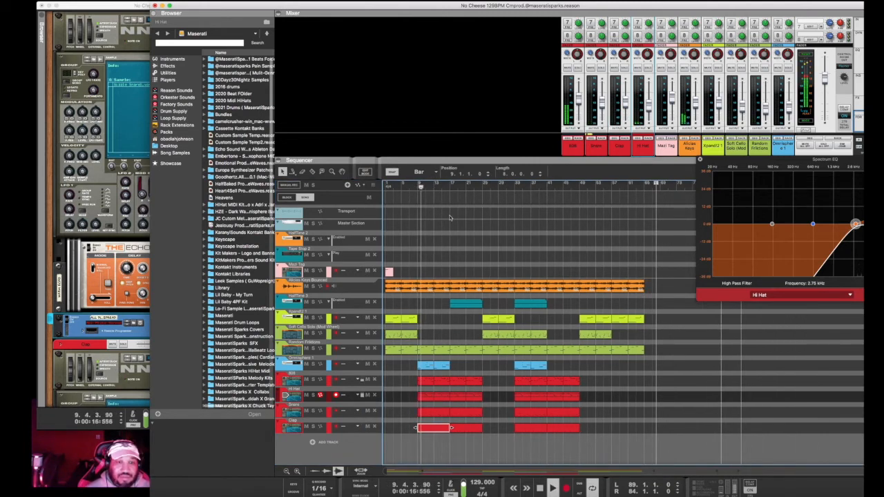
pyautogui.click(484, 185)
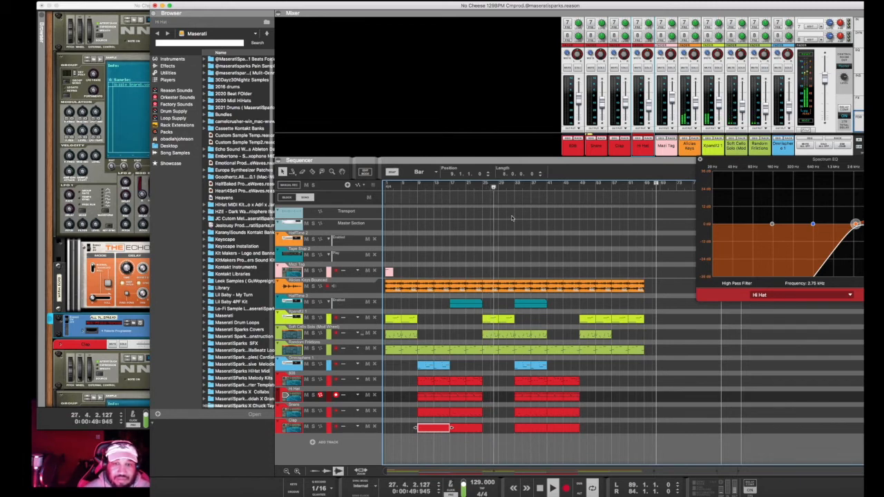
pyautogui.hotkey('shift', 'Return')
pyautogui.hotkey('shift', 'Return')
pyautogui.hotkey('shift', 'Return')
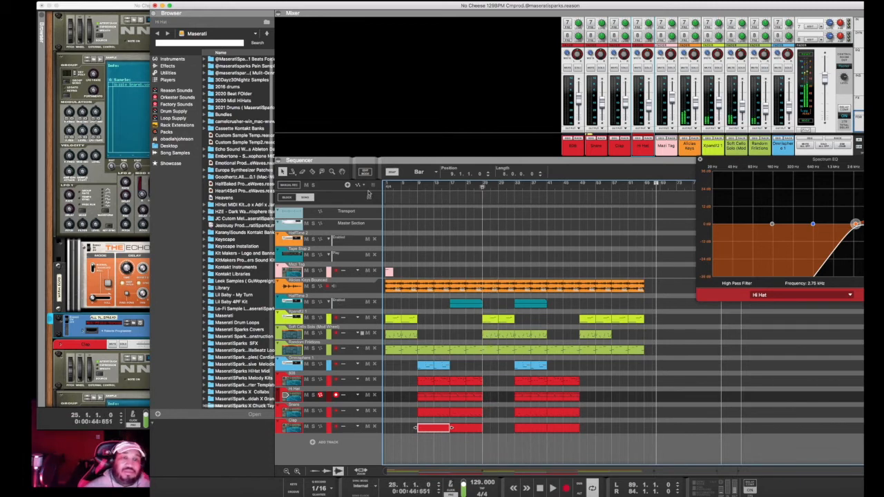
# Step: Return the song position to bar 1, and examine the notes in the first Soft Cello Solo clip before closing it
pyautogui.click(416, 187)
pyautogui.hotkey('shift', 'Return')
pyautogui.click(425, 187)
pyautogui.hotkey('shift', 'Return')
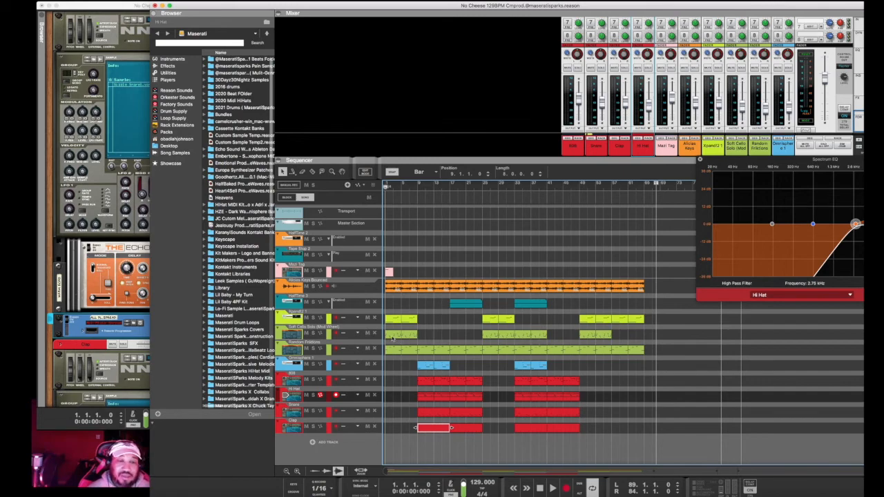
pyautogui.doubleClick(392, 336)
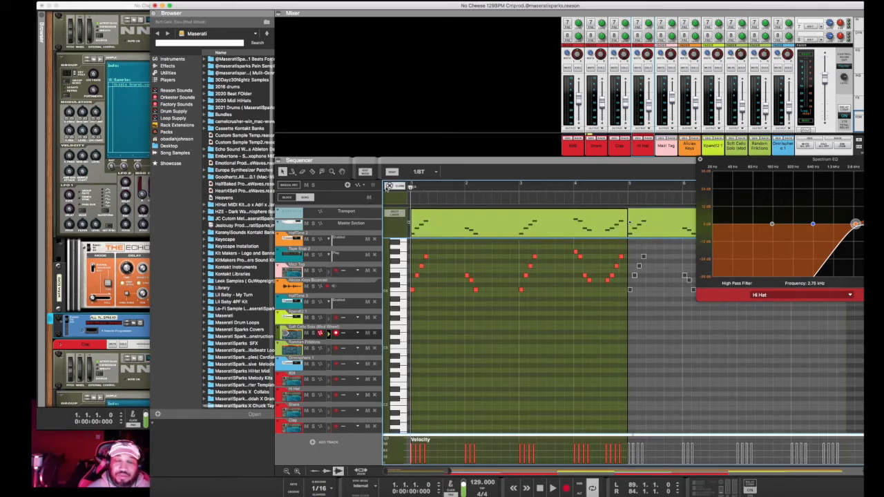
pyautogui.click(389, 186)
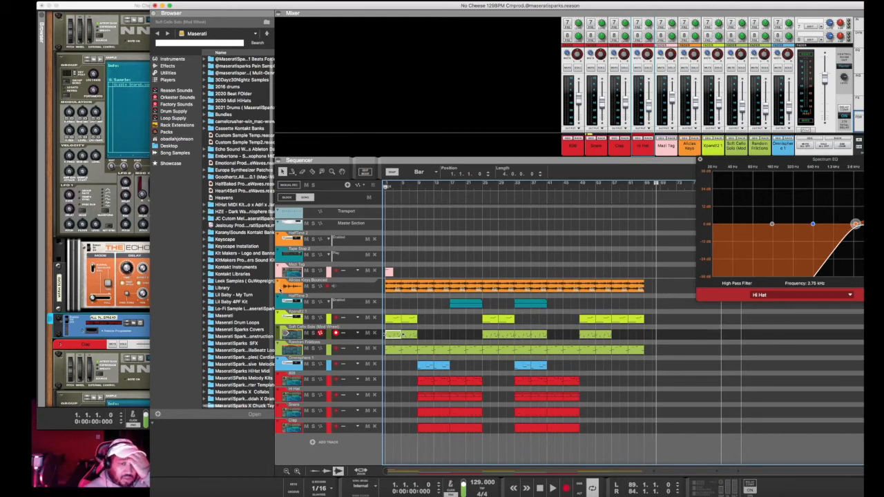
# Step: Select the Alicias Keys Bounced track, play the arrangement from bar 49, and return the song position to bar 1
pyautogui.click(338, 285)
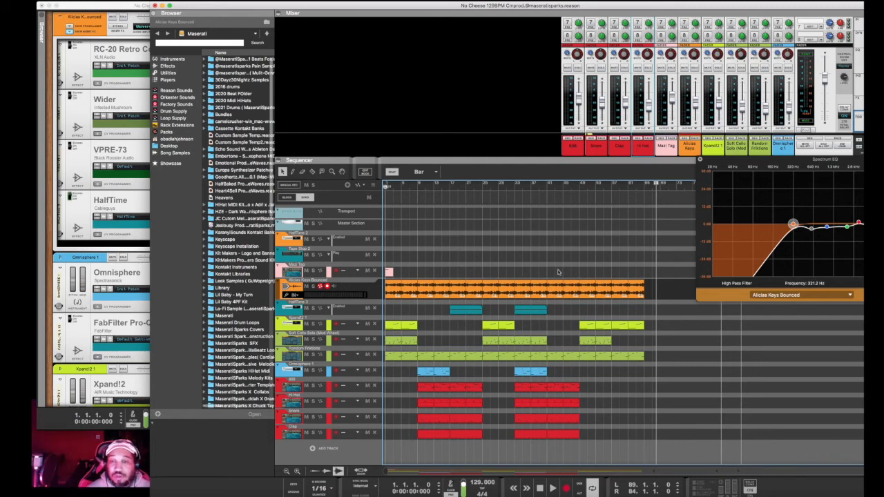
pyautogui.click(580, 185)
pyautogui.press('space')
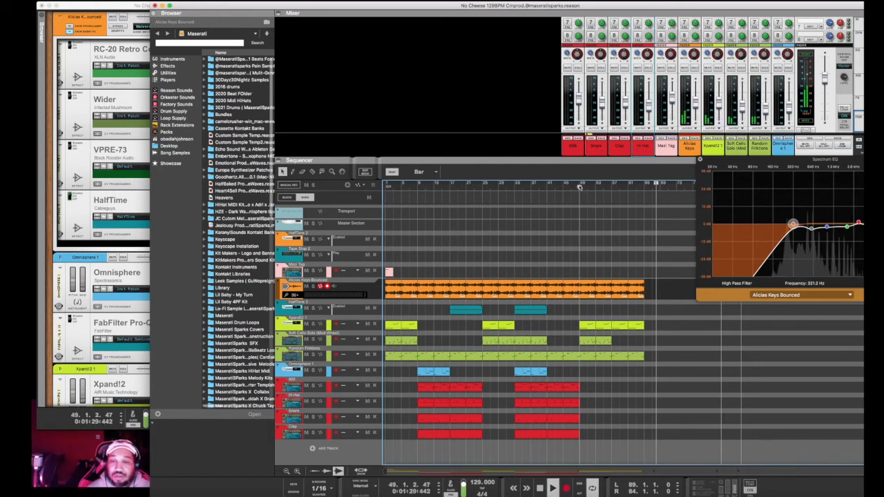
pyautogui.moveTo(612, 187); pyautogui.dragTo(321, 217)
pyautogui.moveTo(444, 188); pyautogui.dragTo(358, 198)
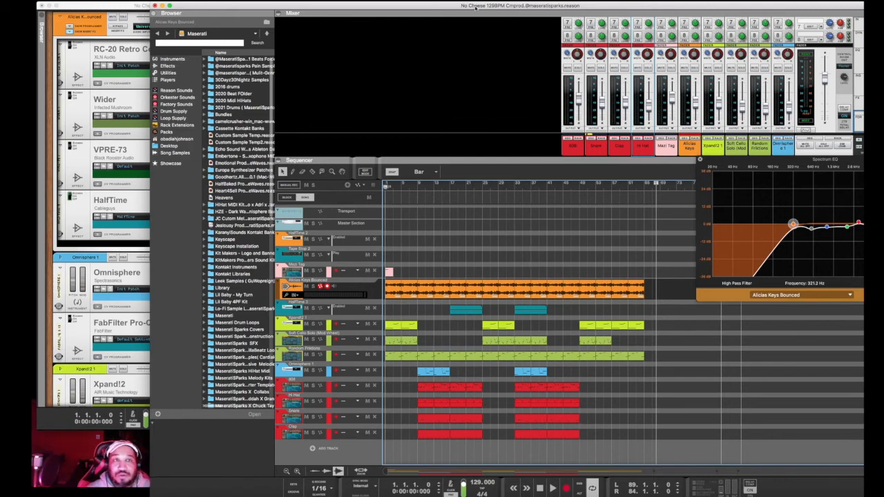
# Step: Shift the main window to uncover more of the rack, and select the 808, Hi Hat and Snare tracks in turn, ending on the 808
pyautogui.moveTo(475, 8); pyautogui.dragTo(483, 8)
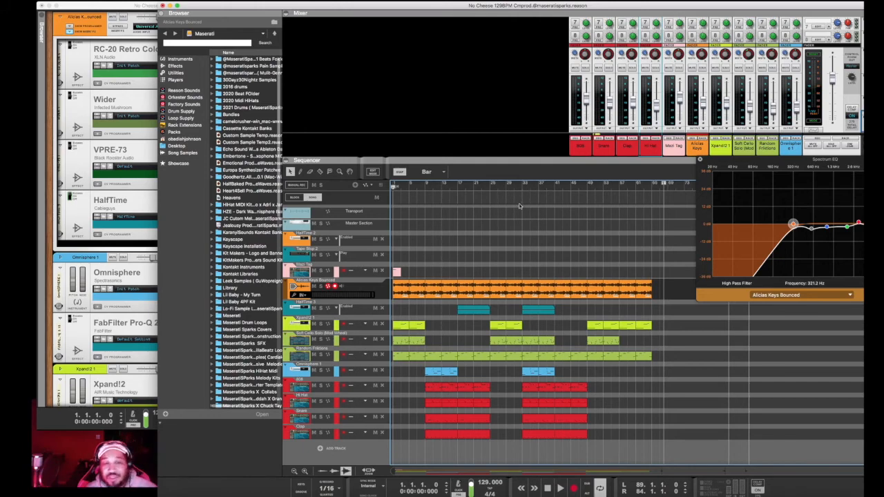
pyautogui.click(290, 385)
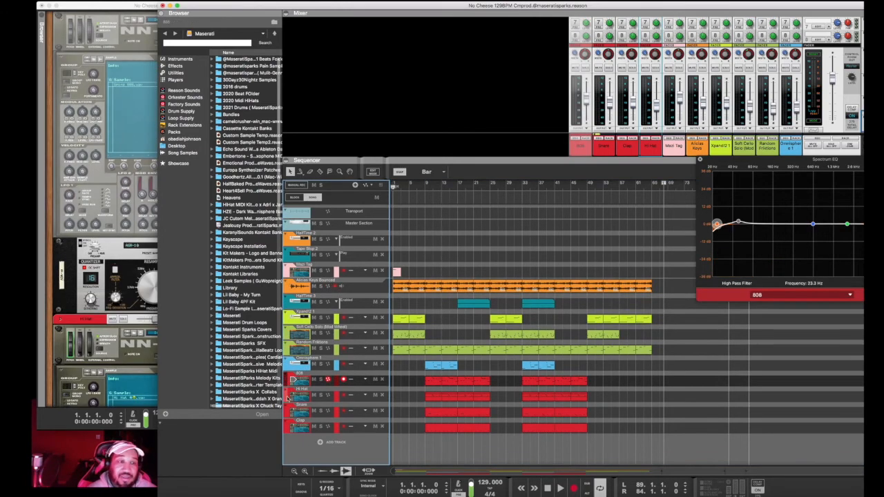
pyautogui.click(290, 395)
pyautogui.click(290, 412)
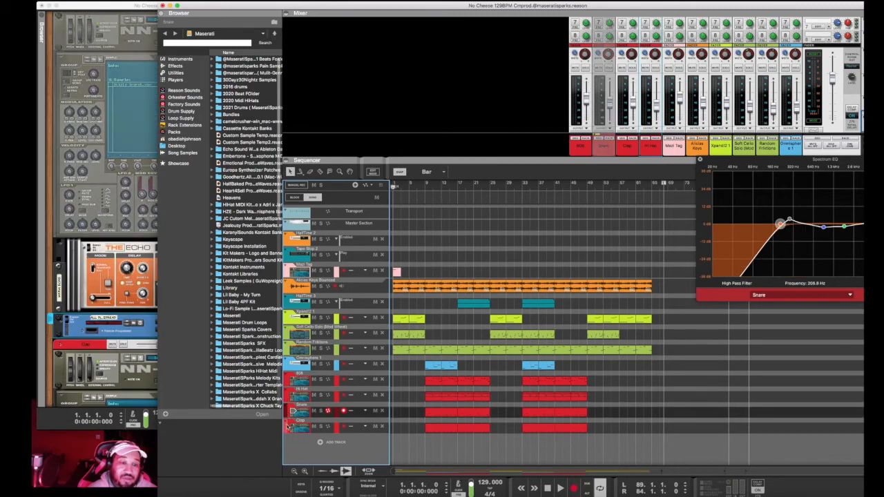
pyautogui.click(291, 380)
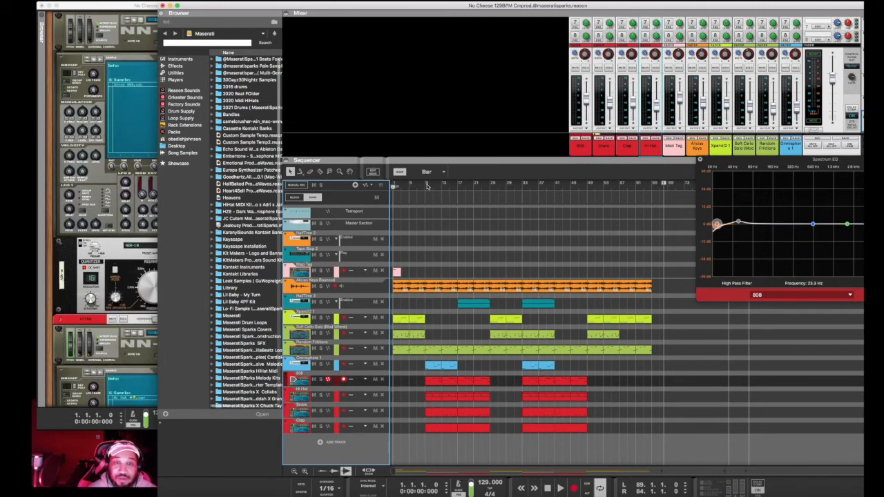
# Step: Move the song position through the section starts at bars 9 and 33, and return it to bar 1
pyautogui.click(425, 185)
pyautogui.click(393, 186)
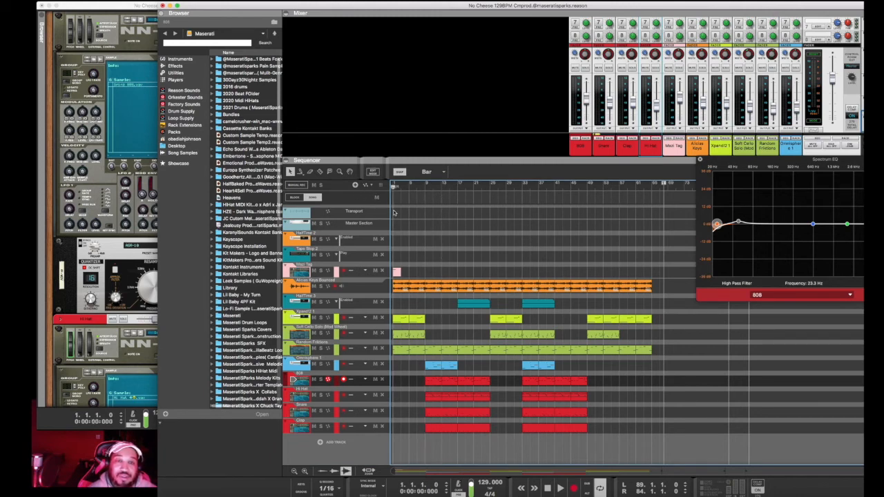
pyautogui.moveTo(426, 185); pyautogui.dragTo(523, 188)
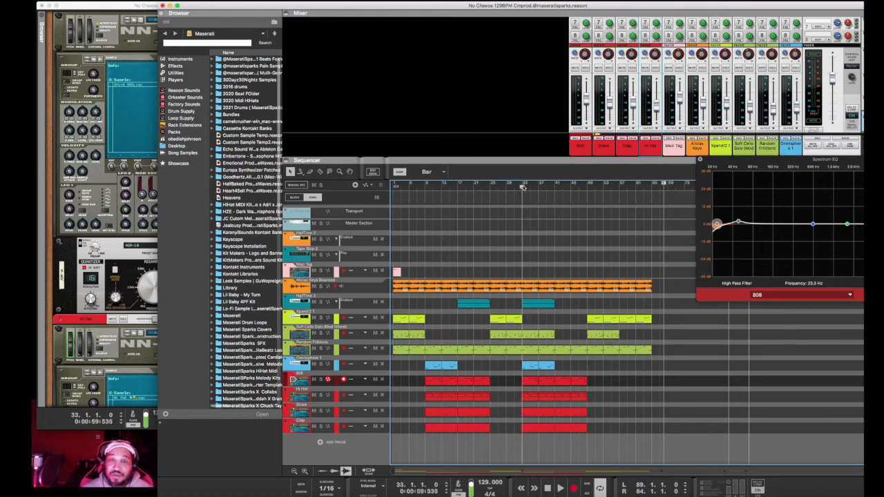
pyautogui.moveTo(523, 188); pyautogui.dragTo(393, 187)
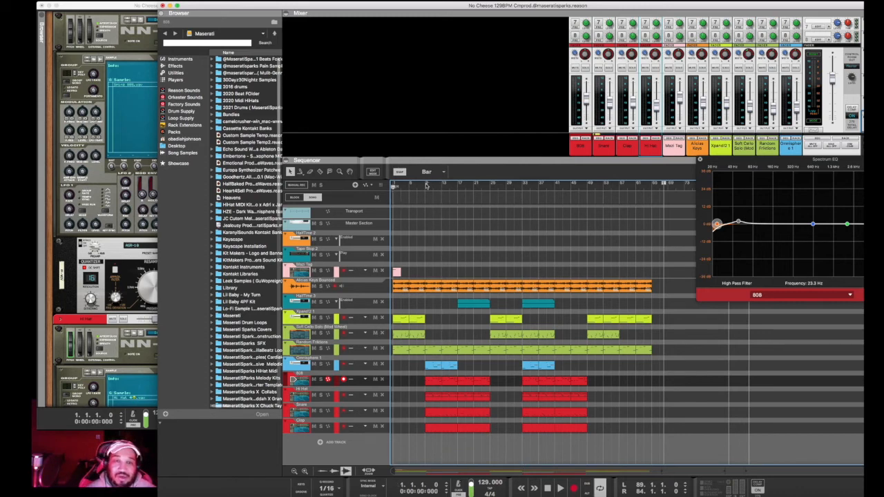
# Step: View the 808, Snare and Clap tracks in turn, and reselect the 808 track with the song position at bar 9
pyautogui.click(289, 383)
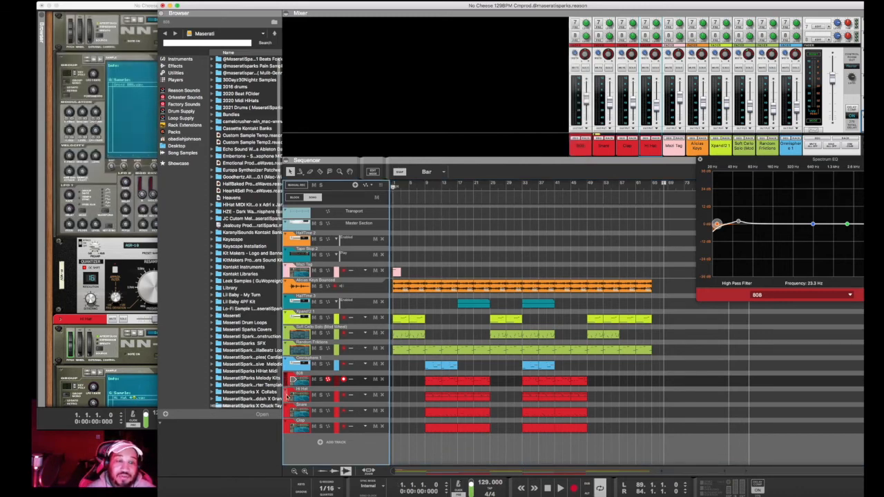
pyautogui.click(289, 412)
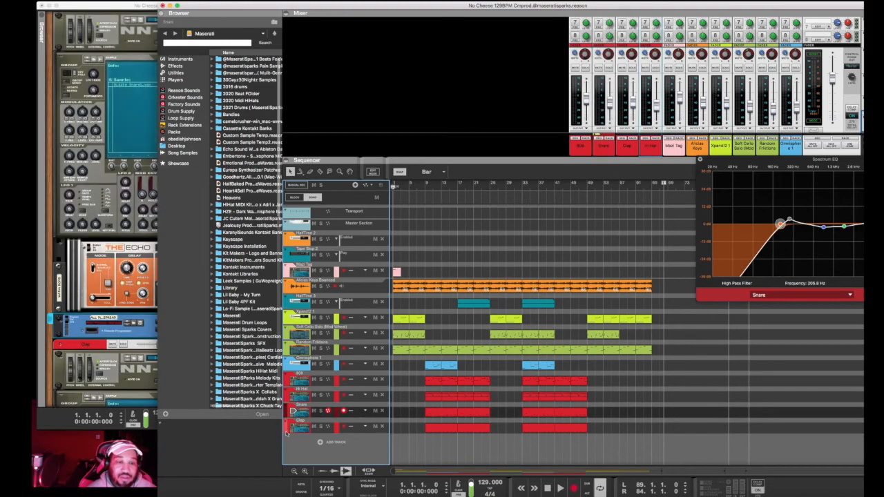
pyautogui.click(290, 427)
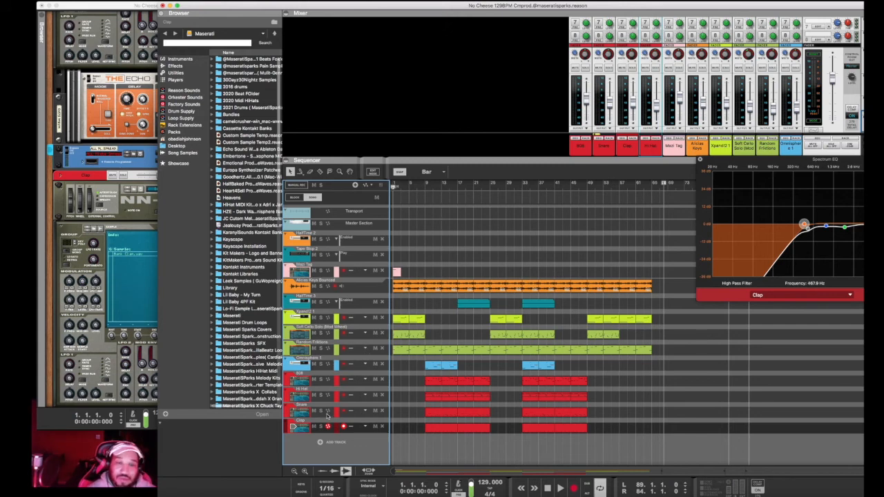
pyautogui.click(425, 186)
pyautogui.click(304, 380)
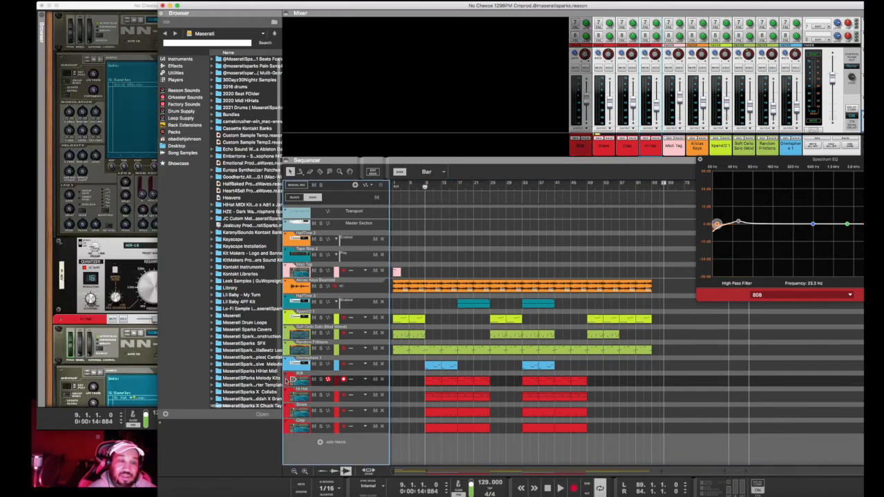
# Step: Uncover the 808's NN-XT and Decimort 2 in the Rack window, and open the first 808 clip for editing
pyautogui.moveTo(259, 9); pyautogui.dragTo(301, 7)
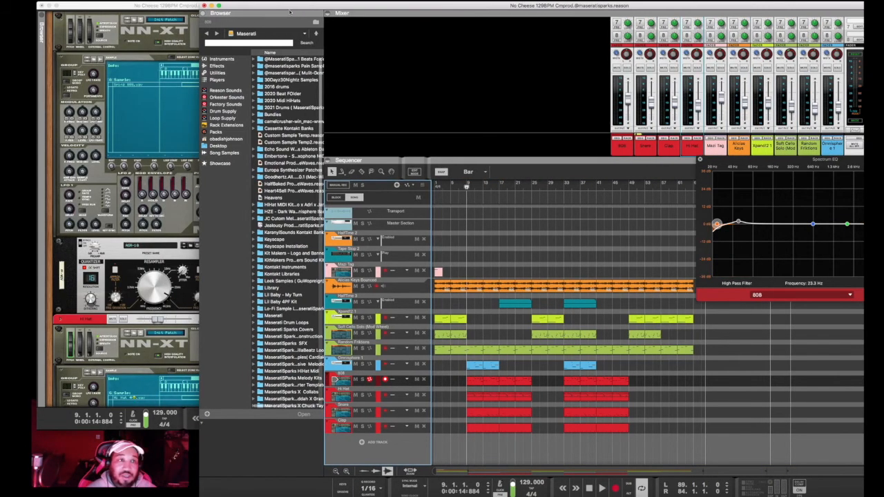
pyautogui.click(187, 39)
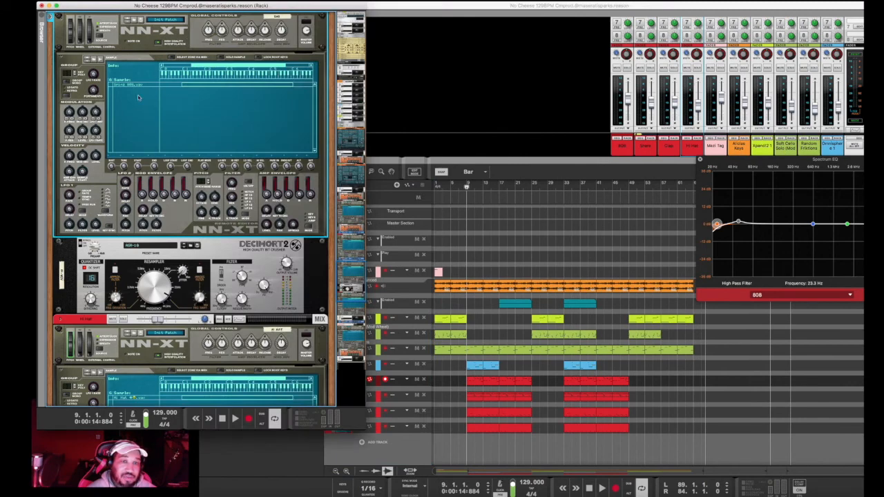
pyautogui.doubleClick(469, 384)
pyautogui.hscroll(4, 799, 370)
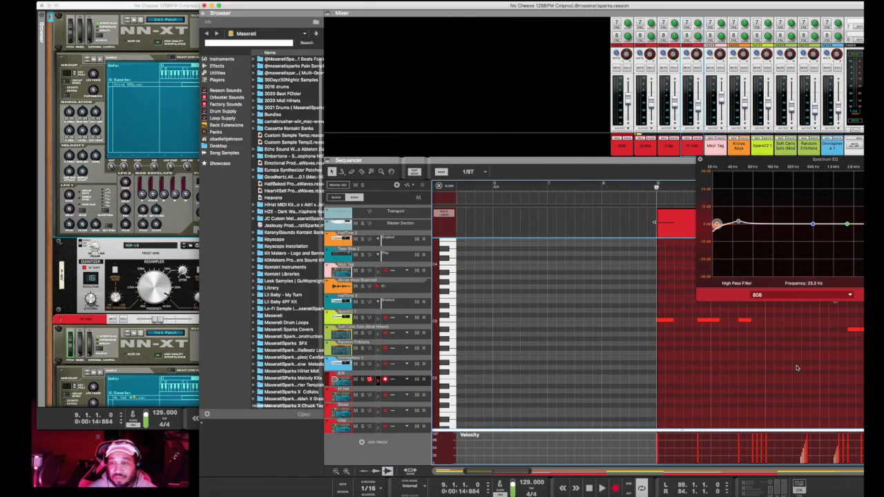
# Step: Leave the 808 clip's note editing for the full arrangement, and select all sample zones in the 808's NN-XT in the Rack window
pyautogui.click(438, 185)
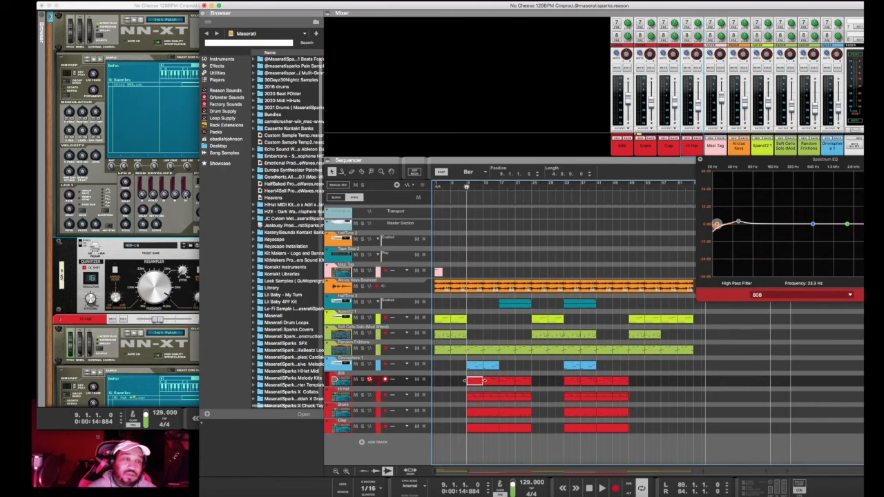
pyautogui.click(142, 65)
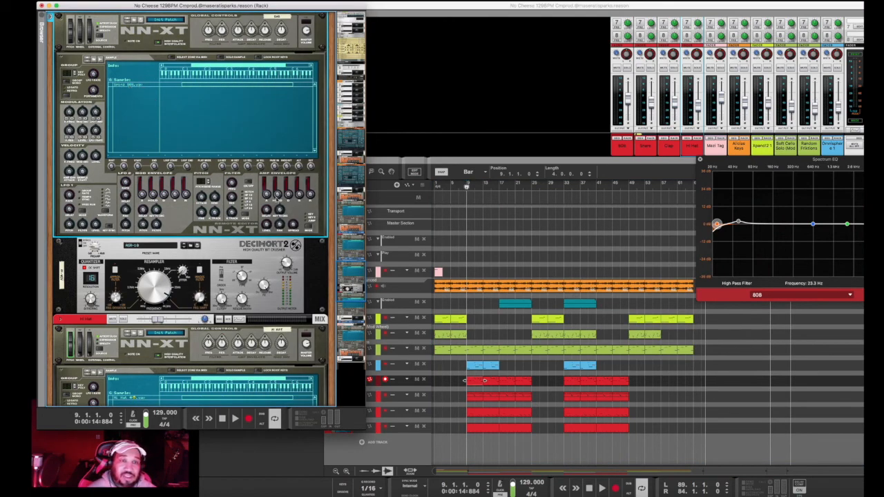
pyautogui.press('super+a')
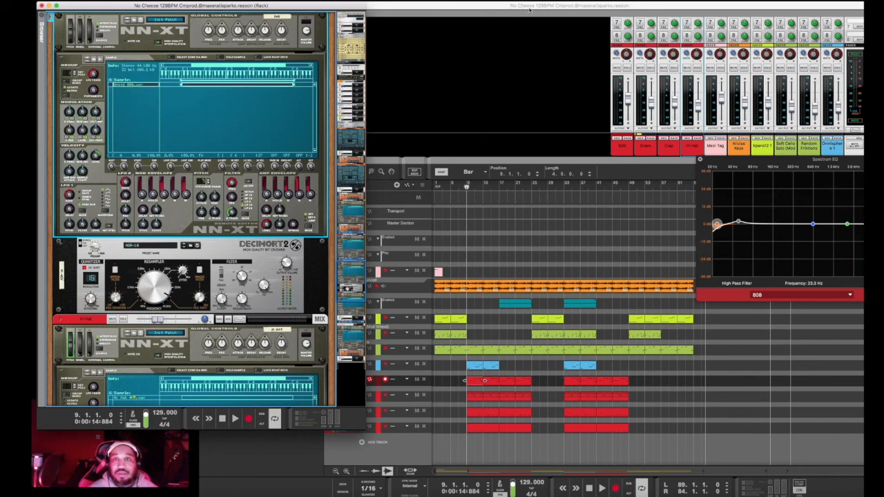
# Step: Bring the main sequencer window back to the front, return the song position to bar 1, and shift the window slightly over the rack
pyautogui.click(529, 7)
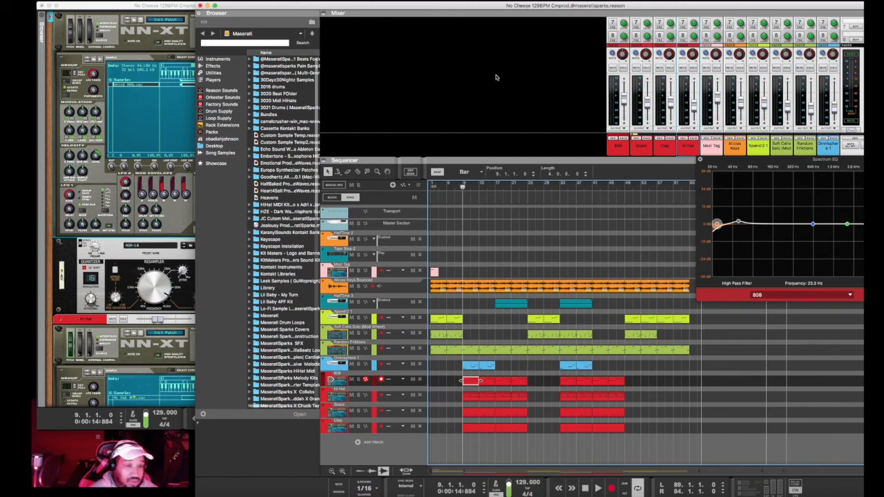
pyautogui.press('Home')
pyautogui.moveTo(564, 9); pyautogui.dragTo(561, 6)
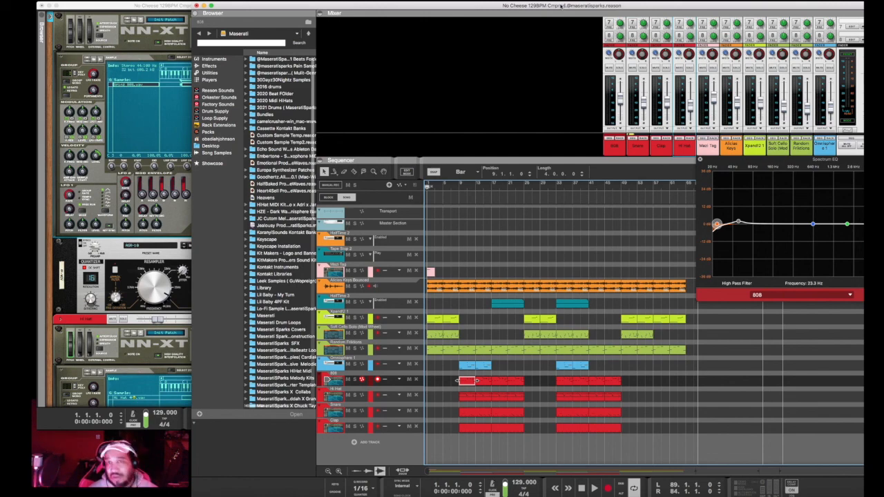
pyautogui.moveTo(561, 6); pyautogui.dragTo(553, 5)
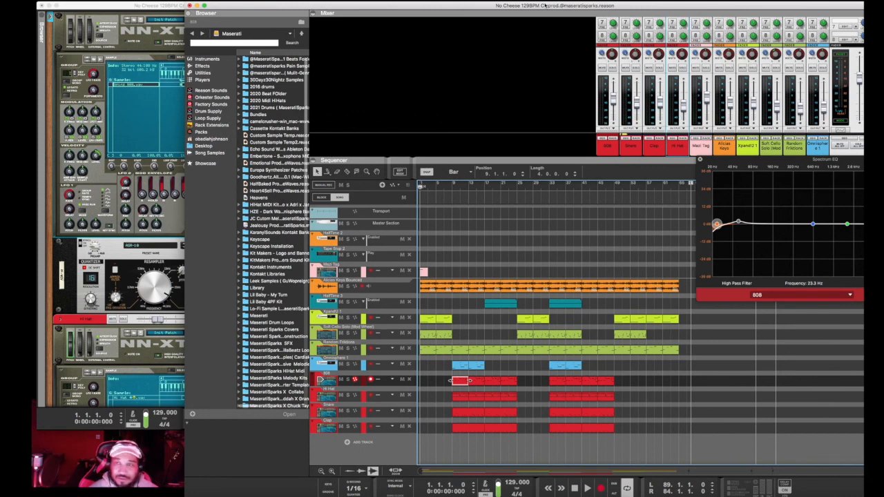